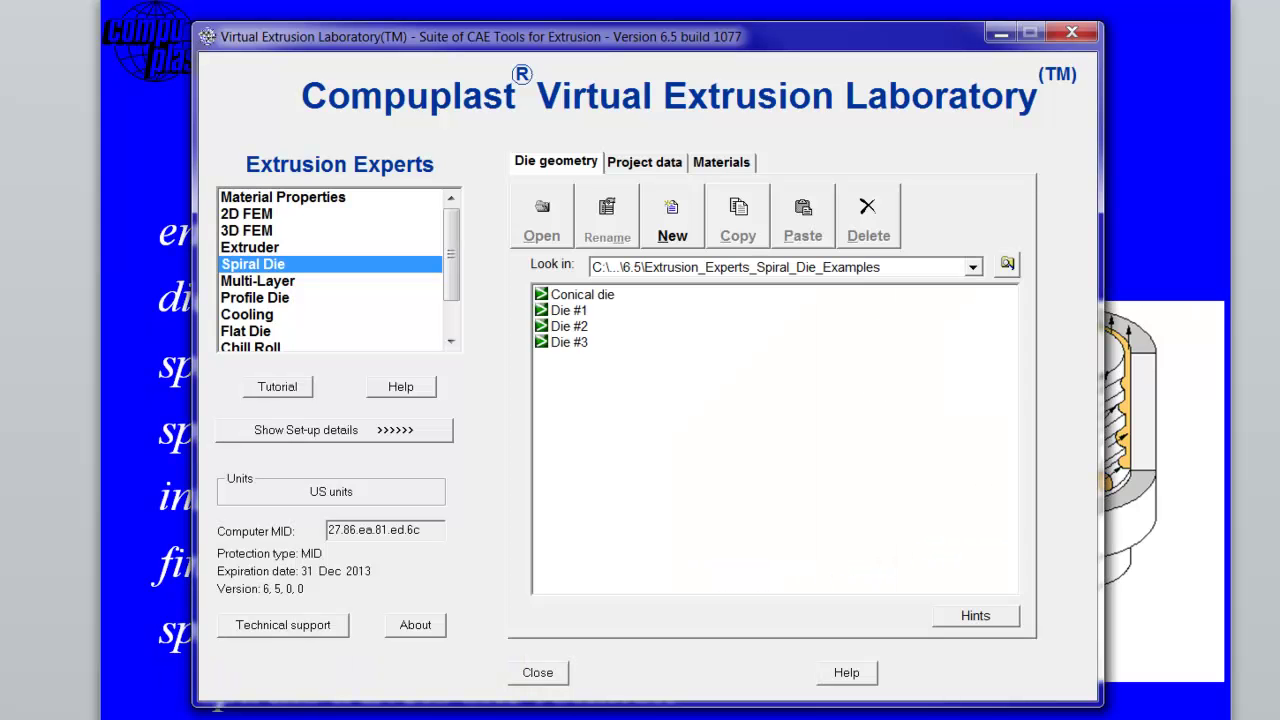
- Add a new spiral die geometry named 4" Die and open it
click(690, 213)
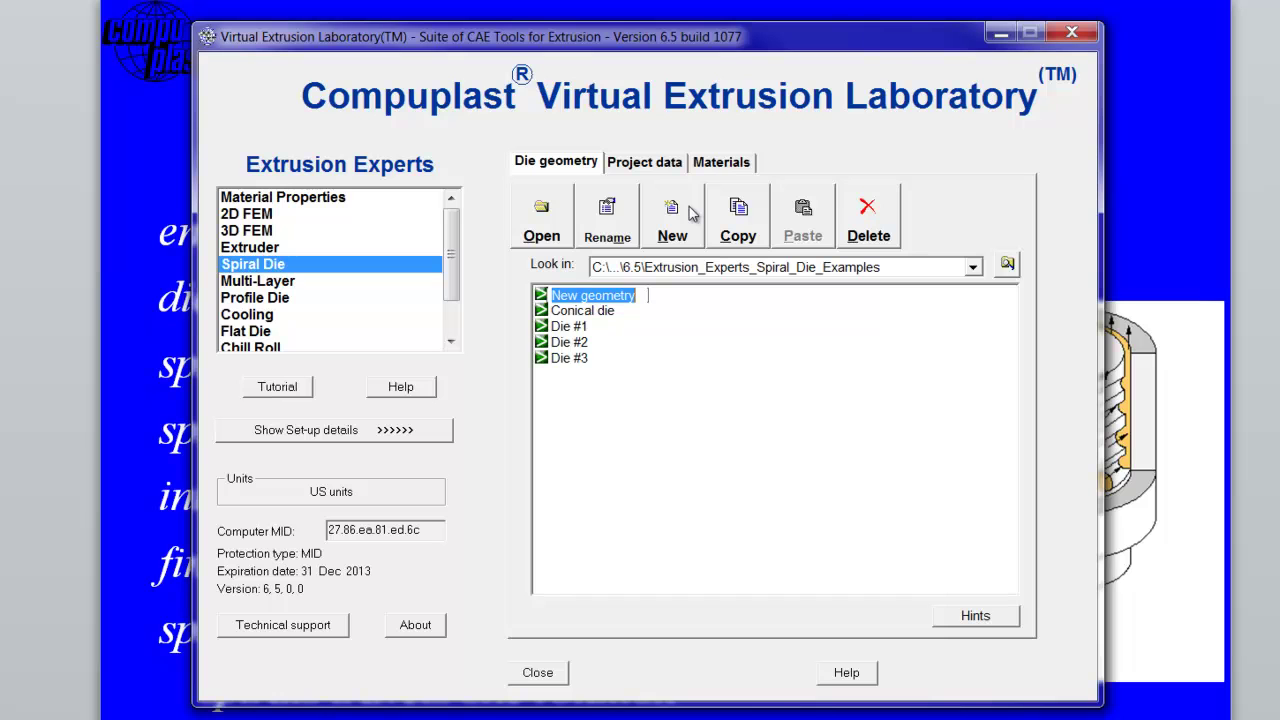
text(4)
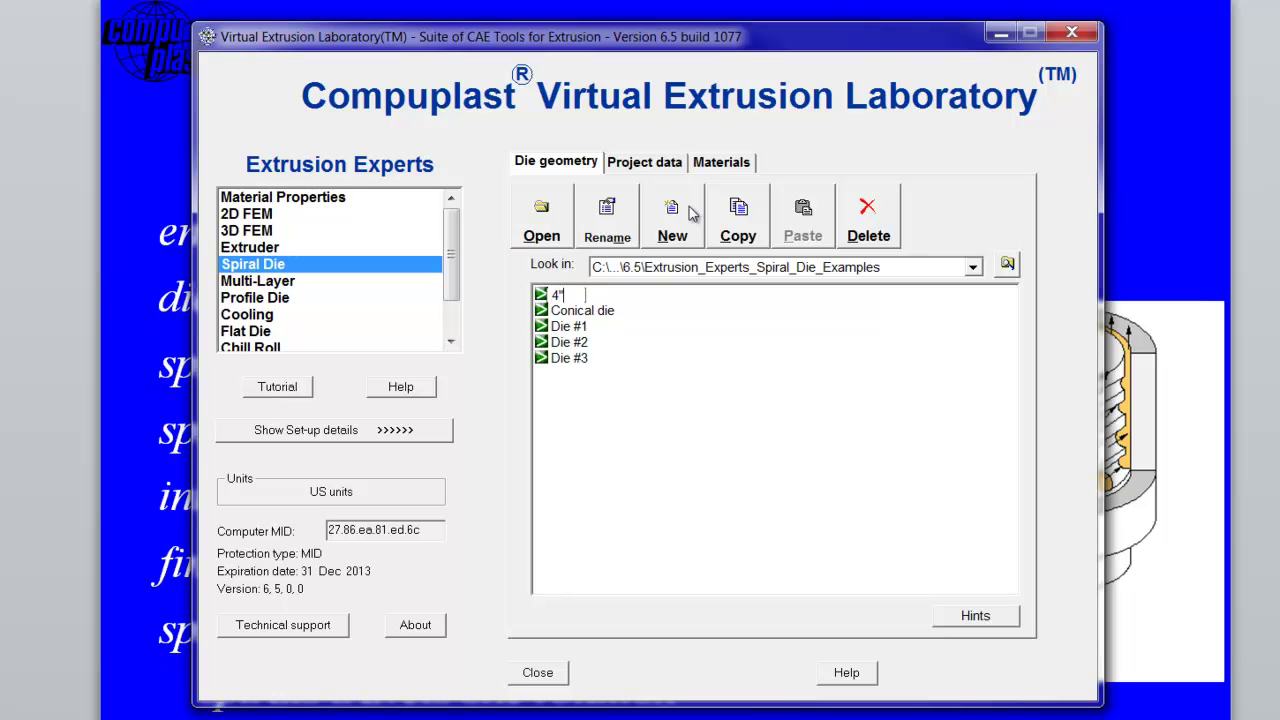
text(" Die)
key(Return)
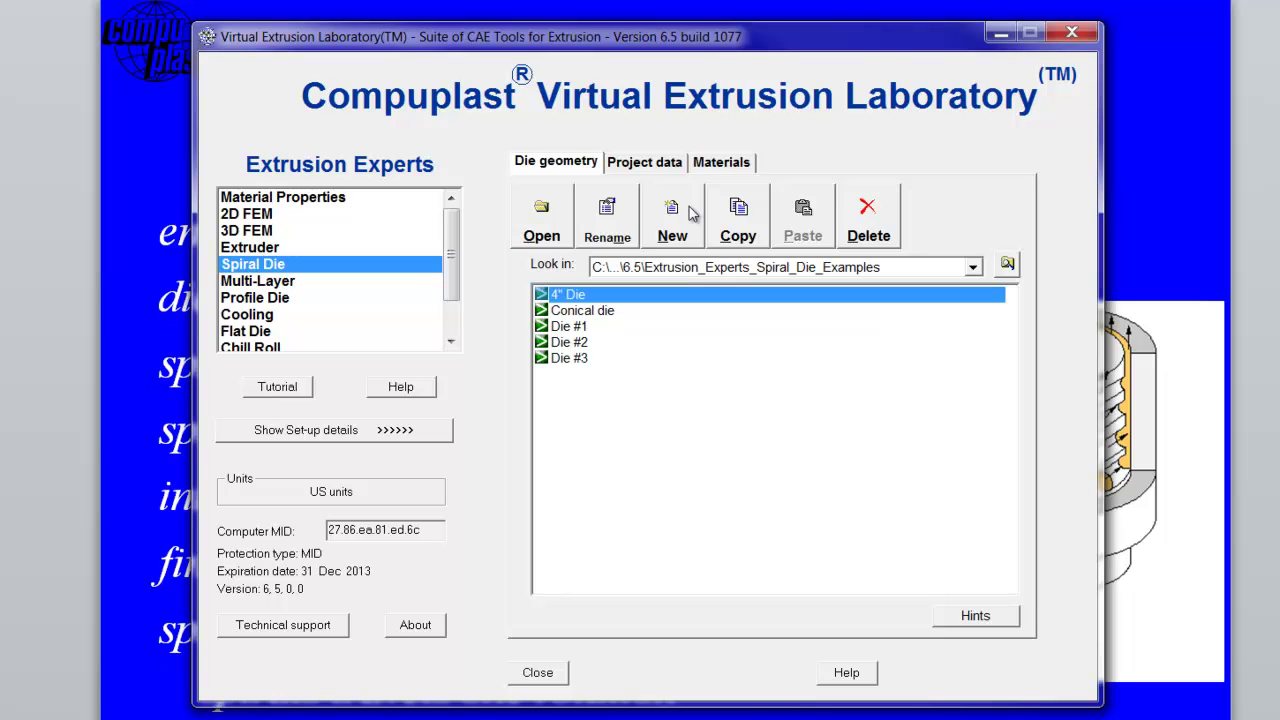
click(541, 222)
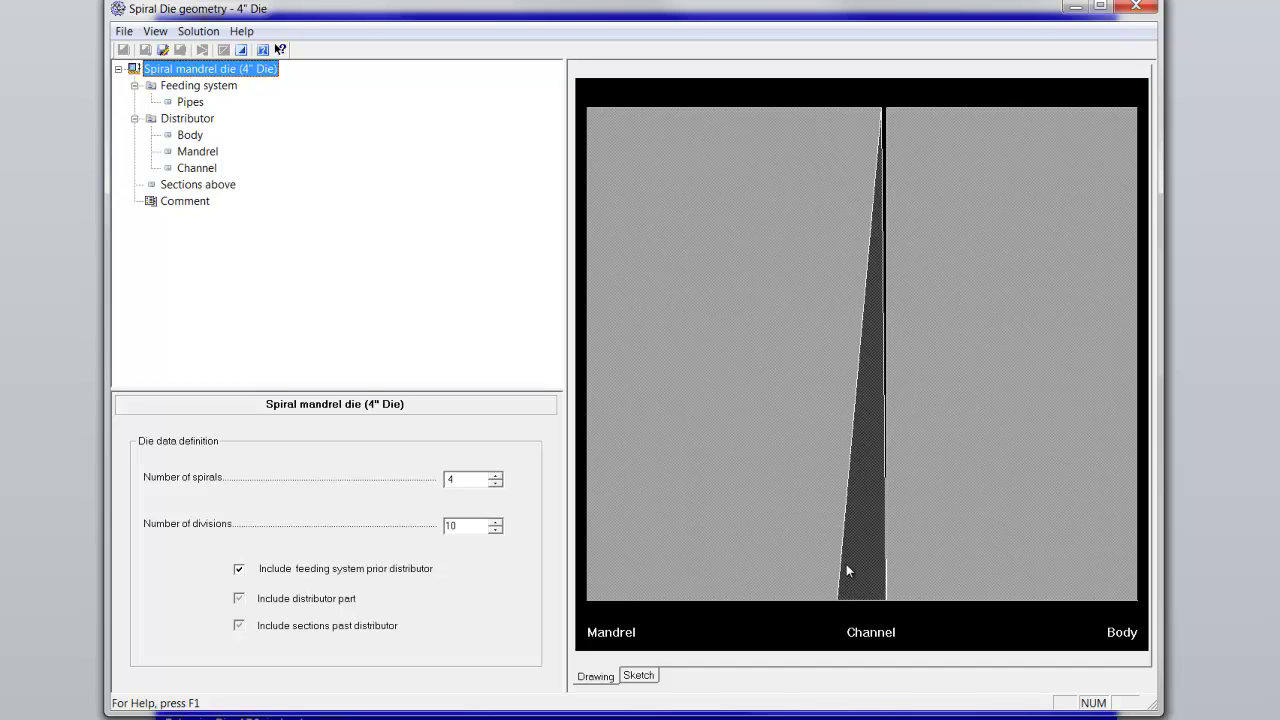
- Preview the die sketch and show the Feeding system definition, set to feeding from pipes
click(639, 677)
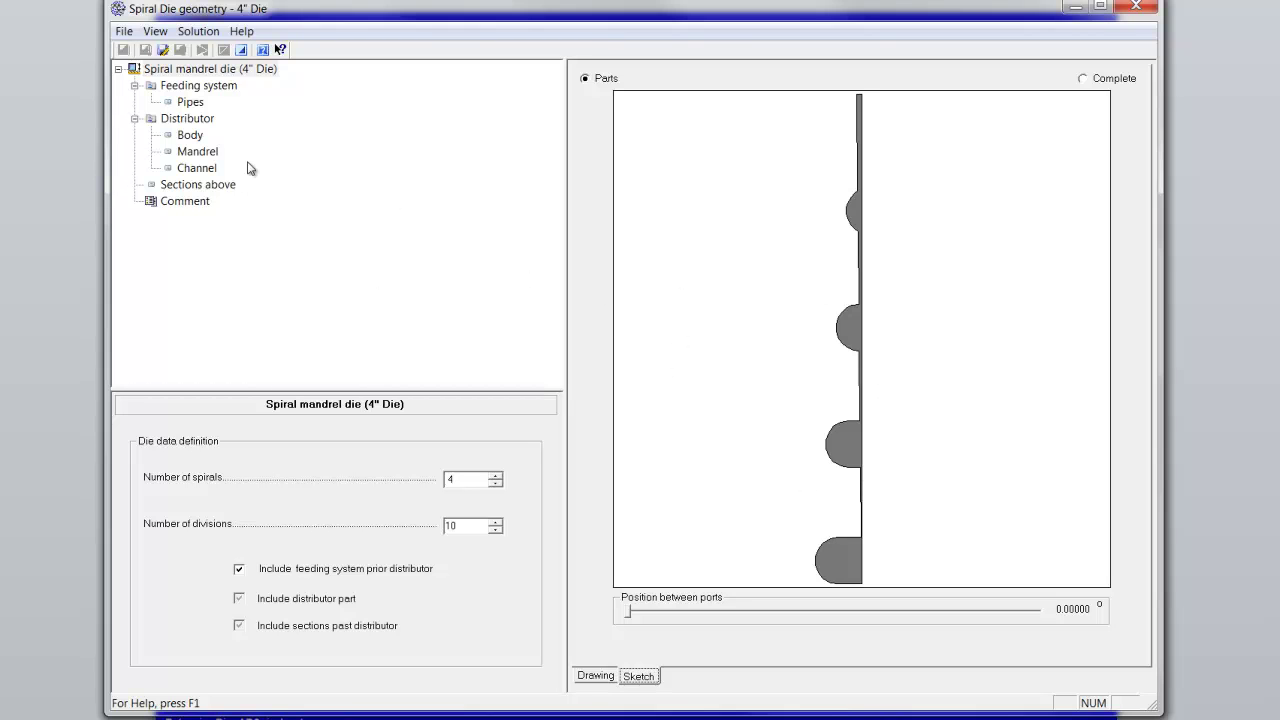
click(186, 88)
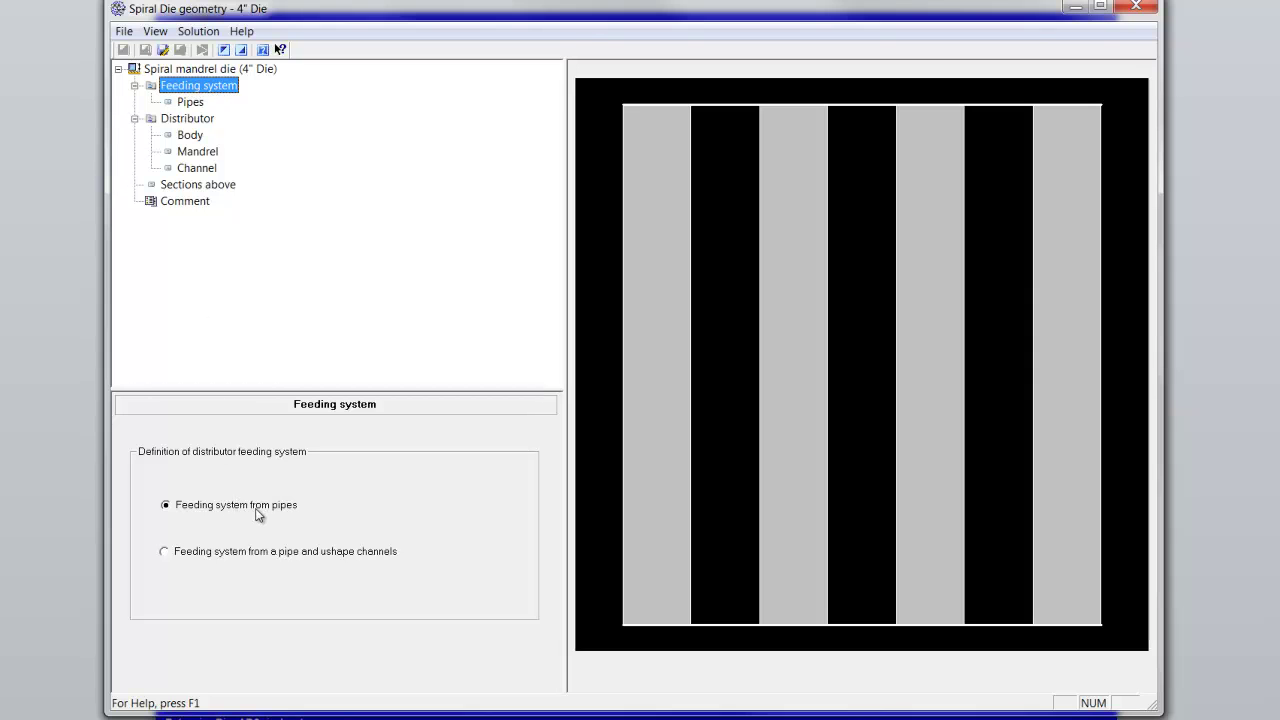
- Show the feed pipe list and add a second pipe row for the ports
click(178, 103)
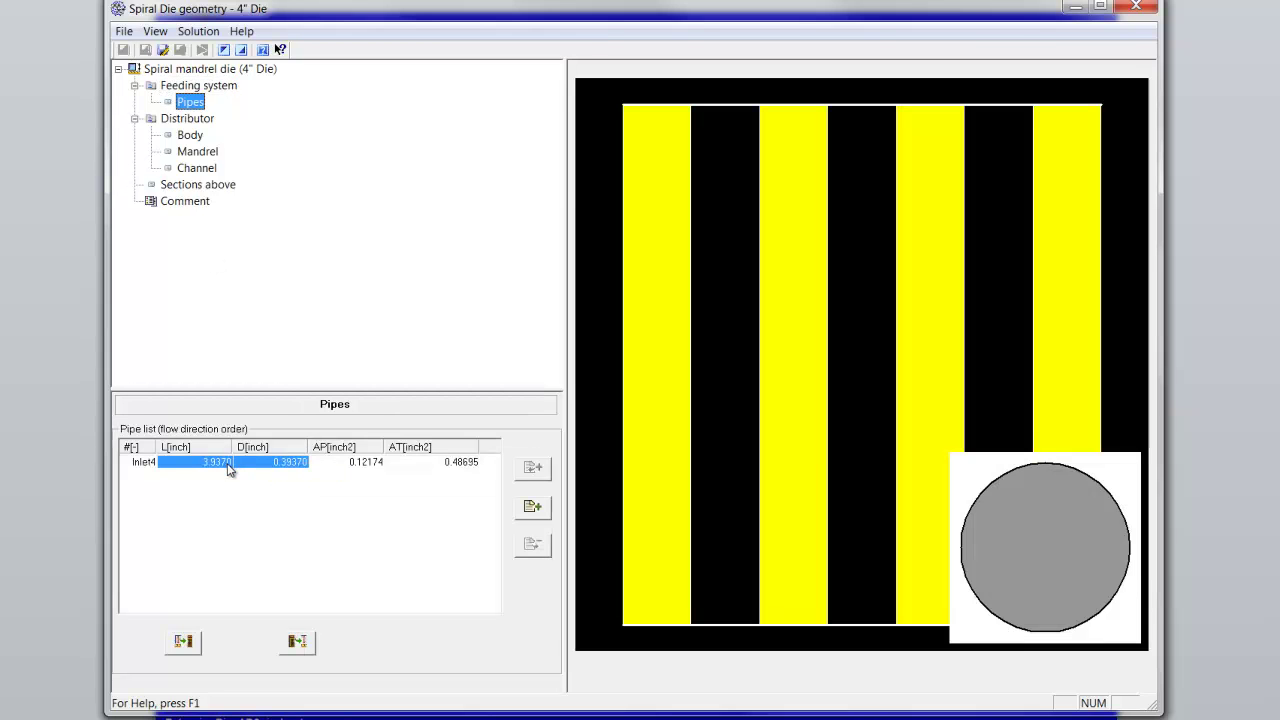
click(162, 465)
right_click(193, 464)
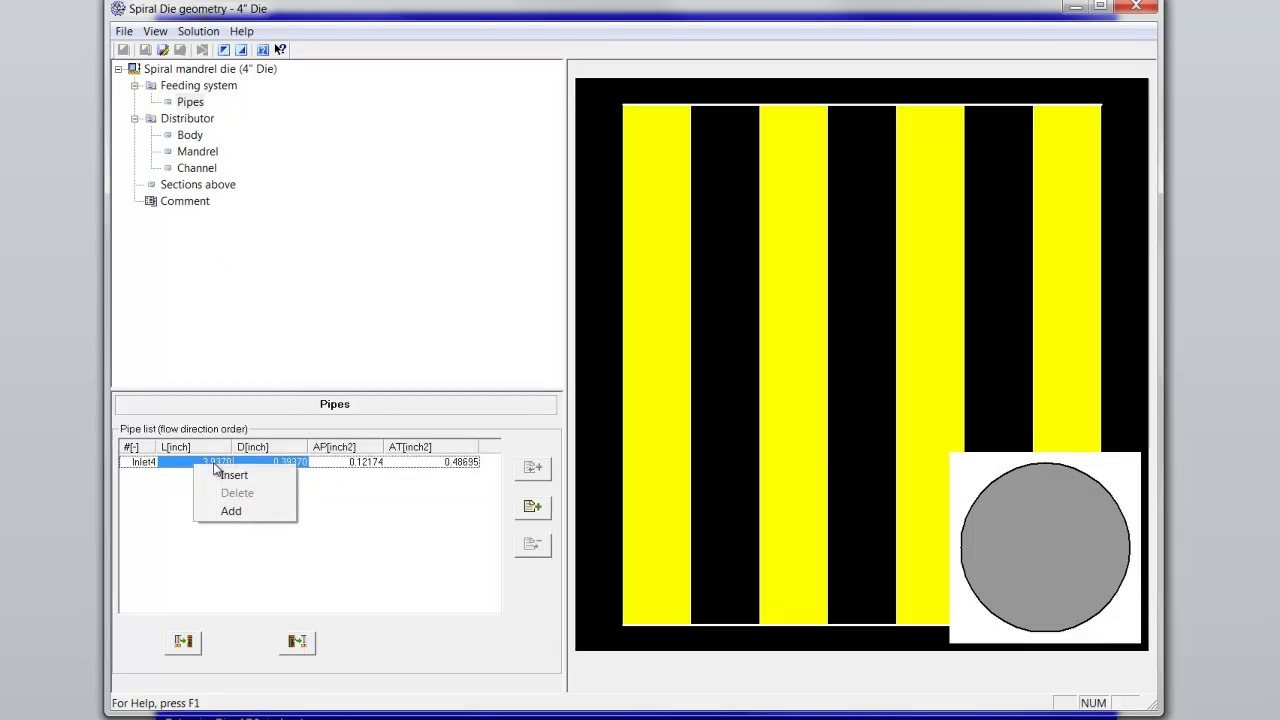
click(333, 494)
click(532, 506)
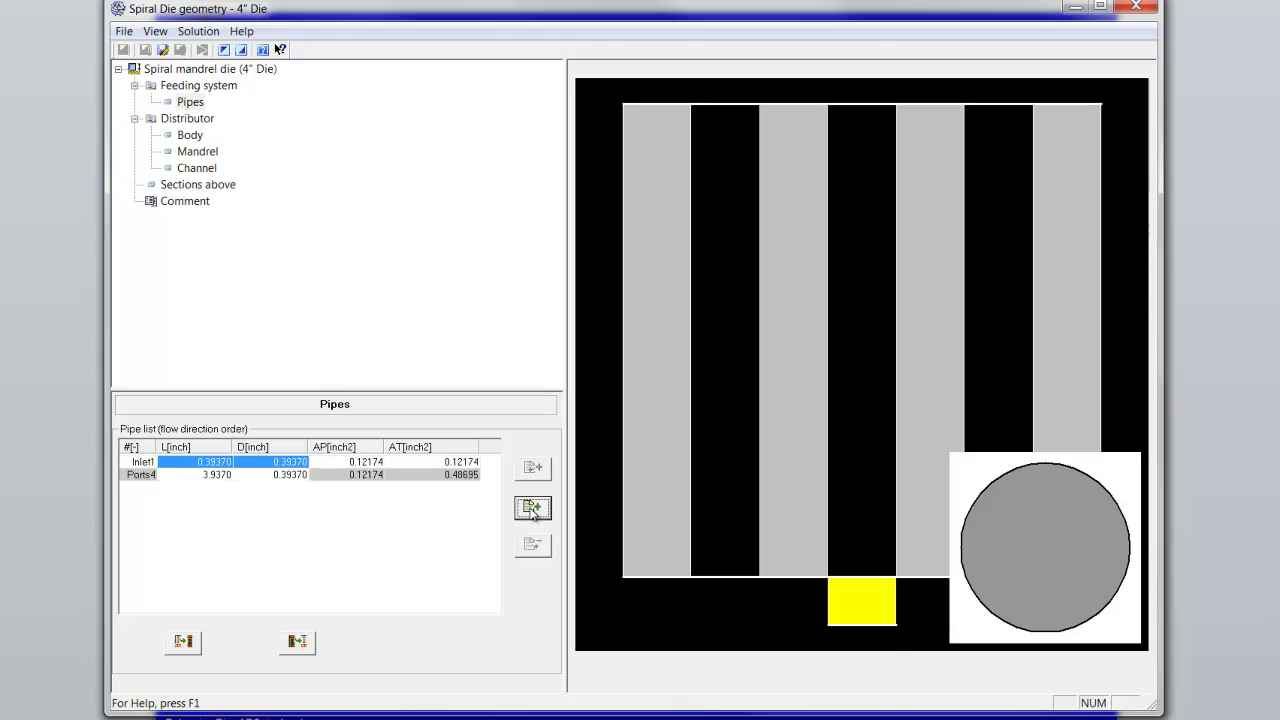
- Set Inlet1 to 20 in long with a 1 in diameter
click(212, 461)
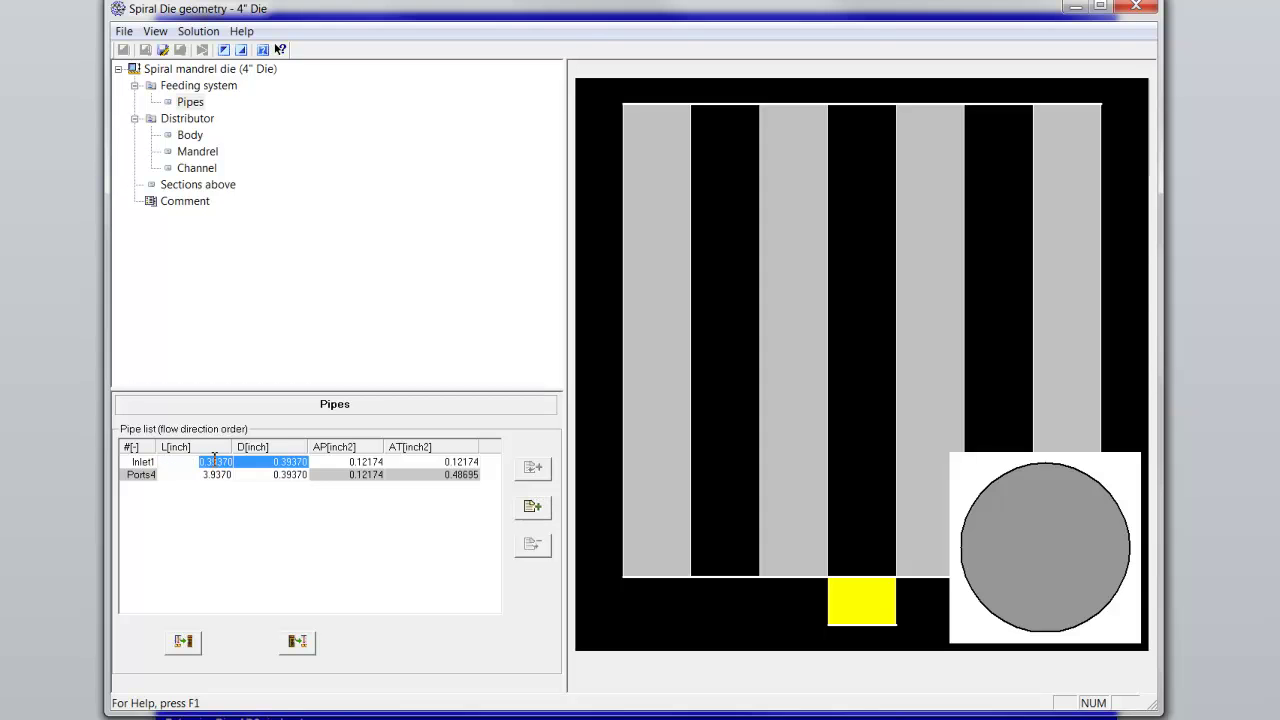
text(20)
key(Return)
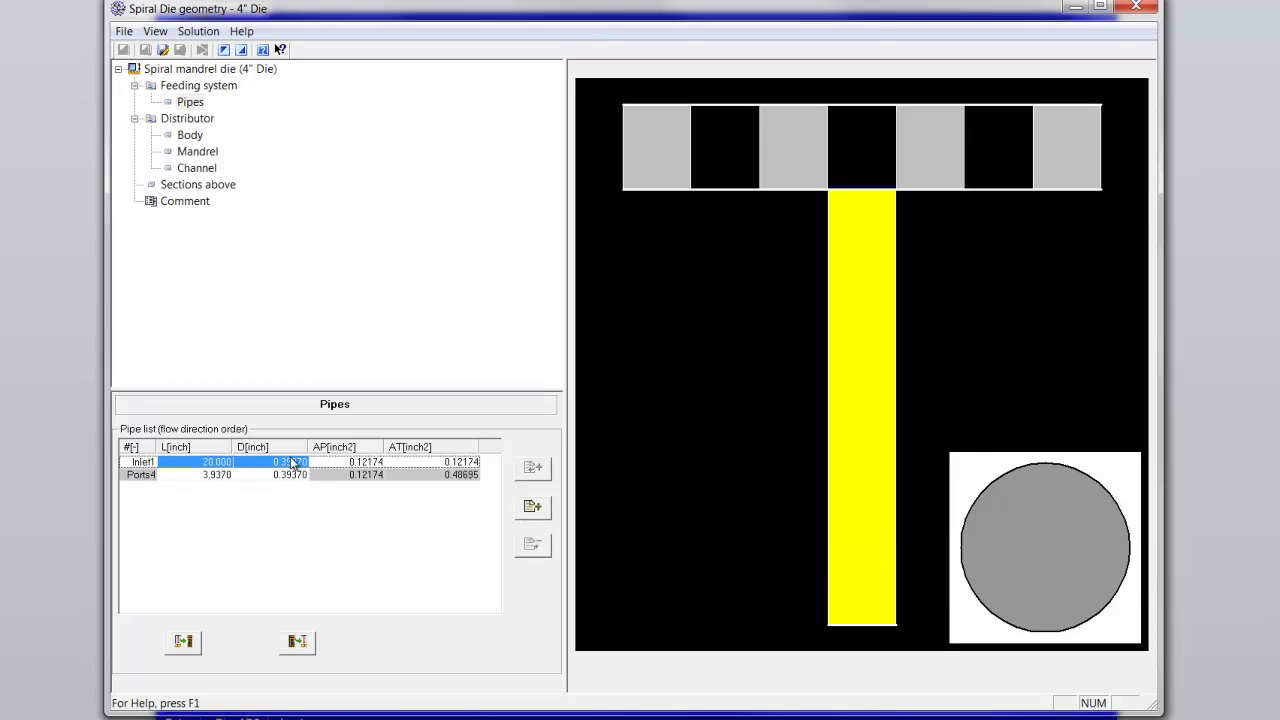
click(292, 462)
text(1)
key(Return)
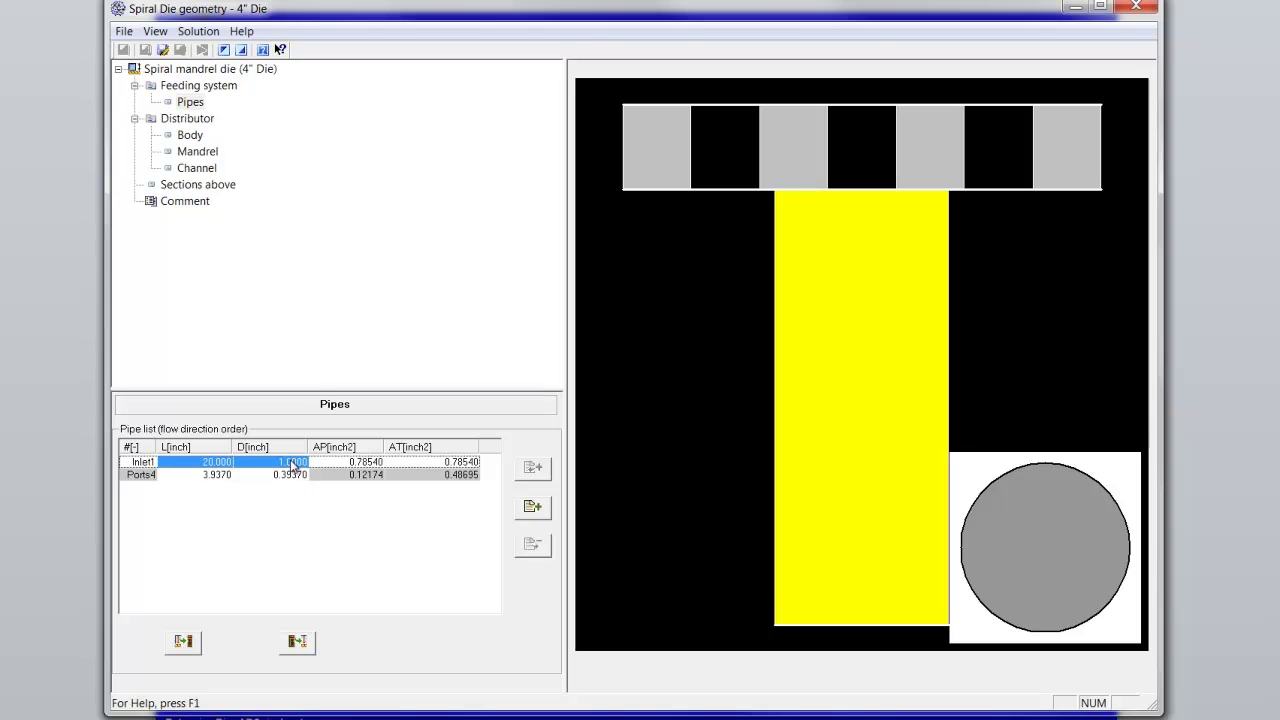
- Give the Ports4 pipe a 2 in length and 0.5 in diameter
click(213, 475)
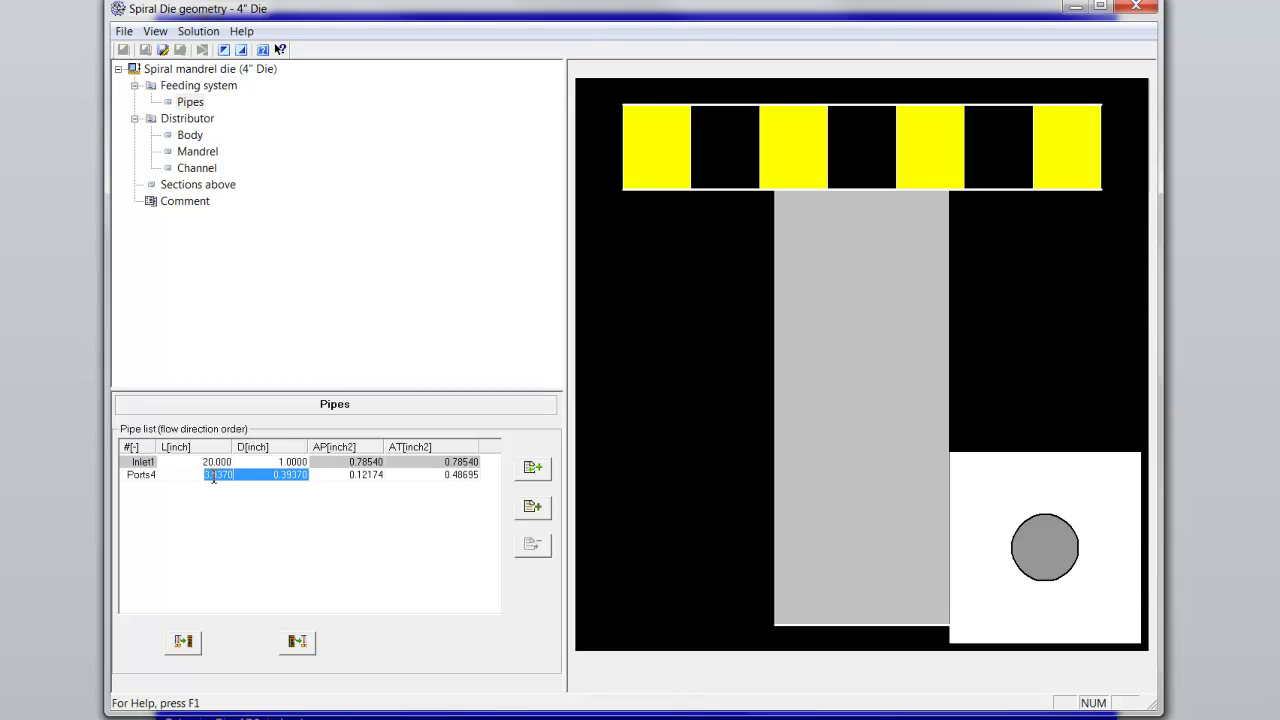
text(4)
key(Return)
click(291, 478)
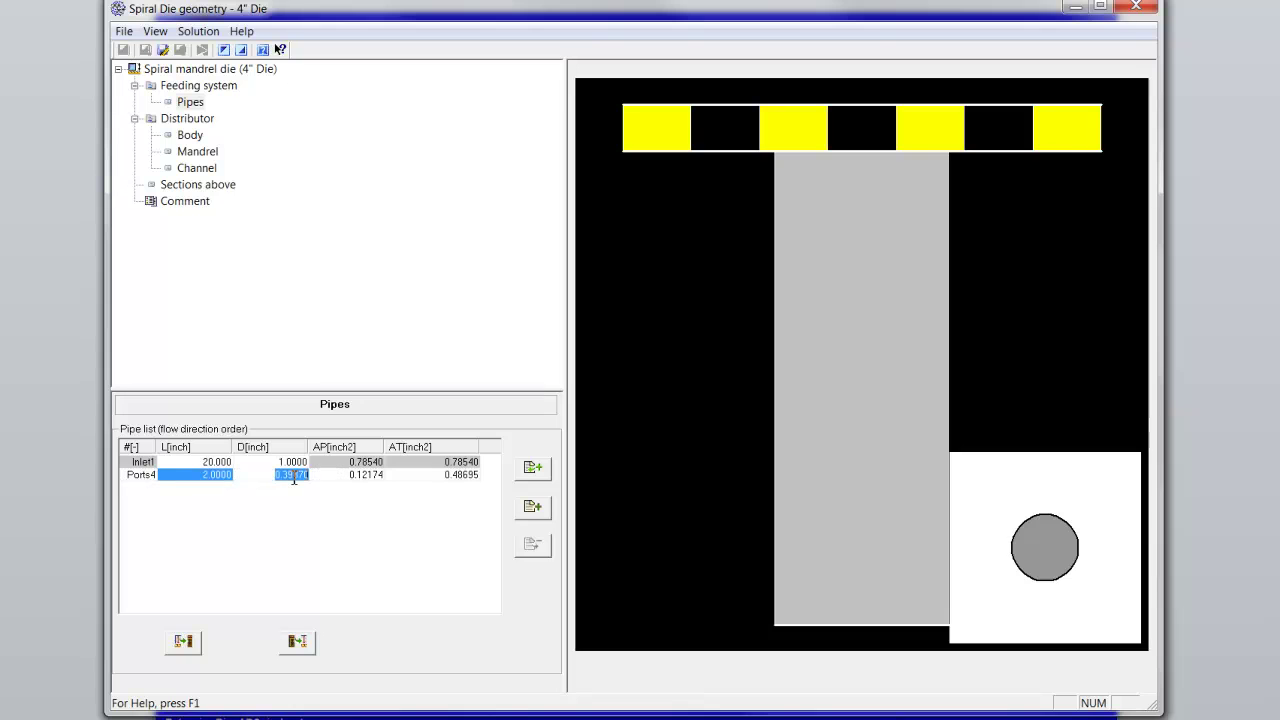
text(0.5)
key(Return)
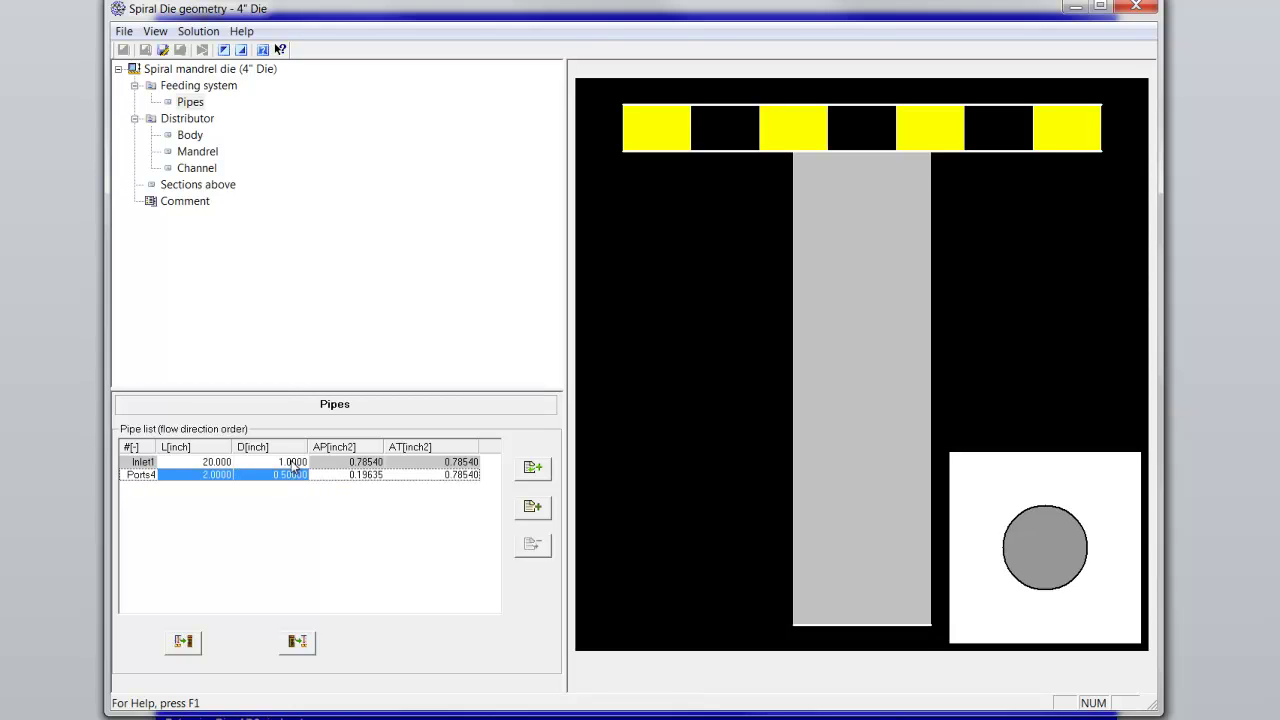
- Enter distributor reference start and end diameters of 4 in and a 3 in reference height
click(197, 121)
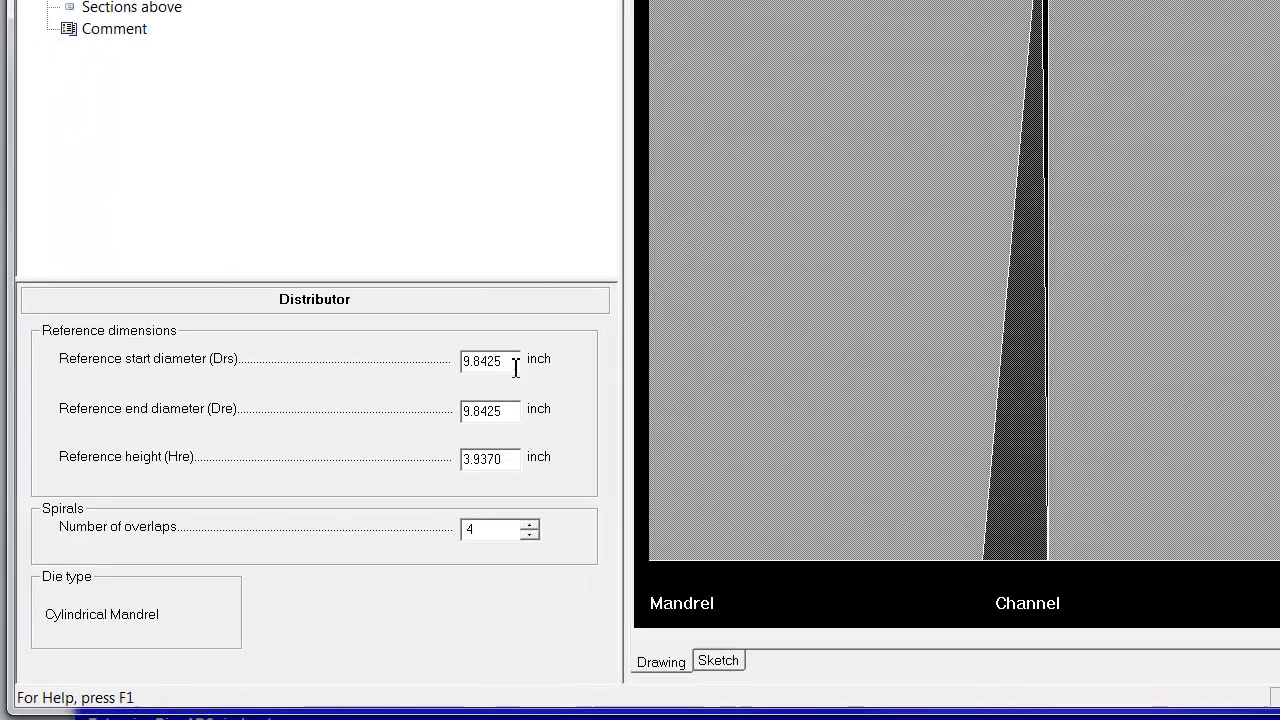
drag(516, 368, 404, 362)
text(4)
key(Tab)
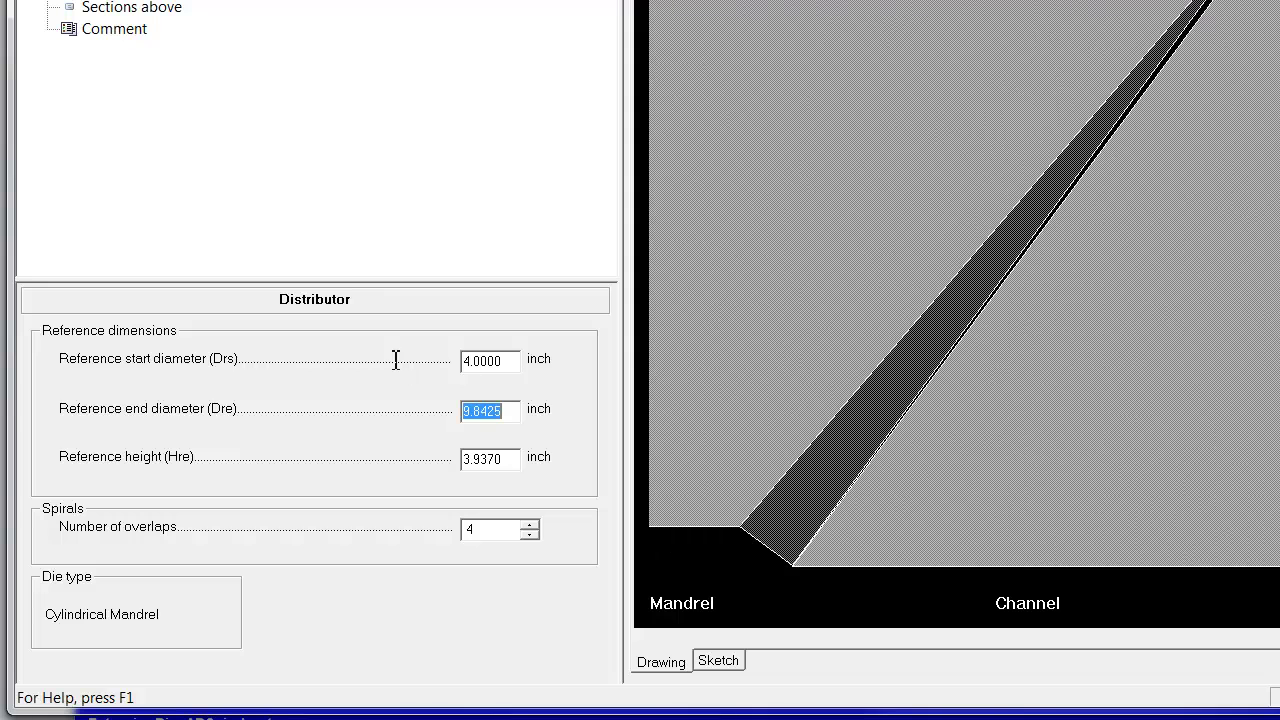
key(Tab)
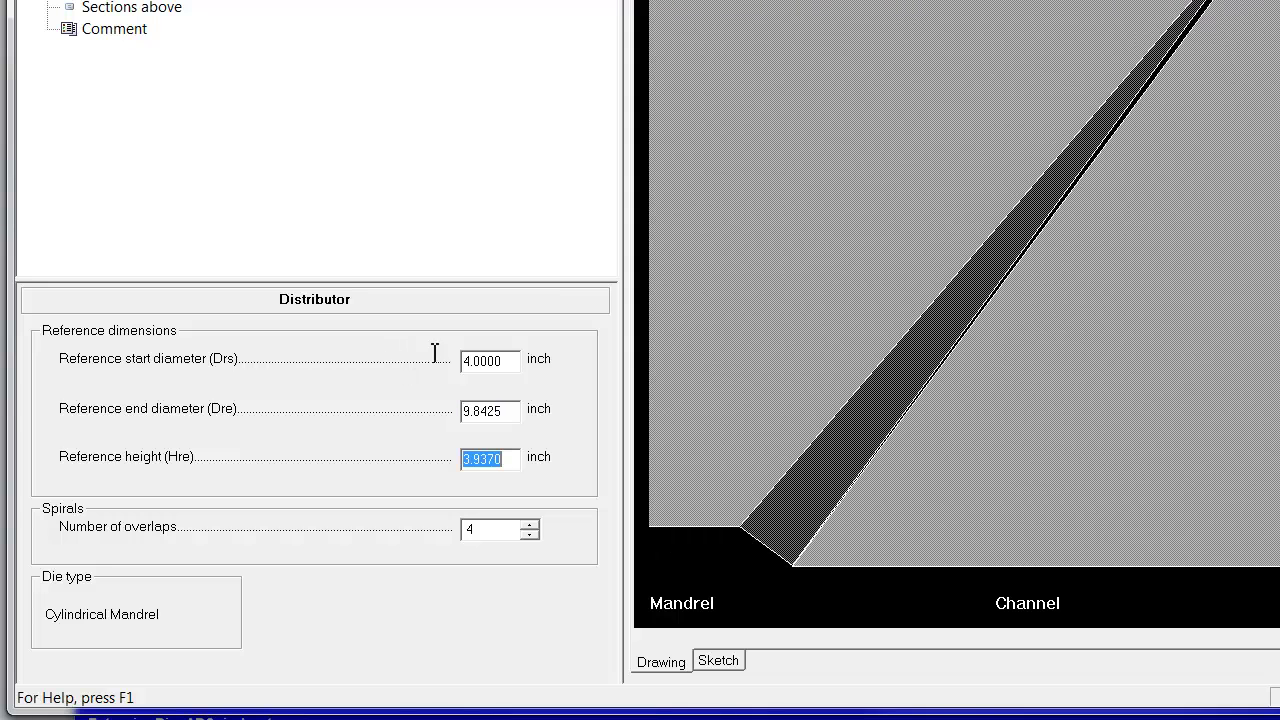
click(494, 409)
text(4)
key(Tab)
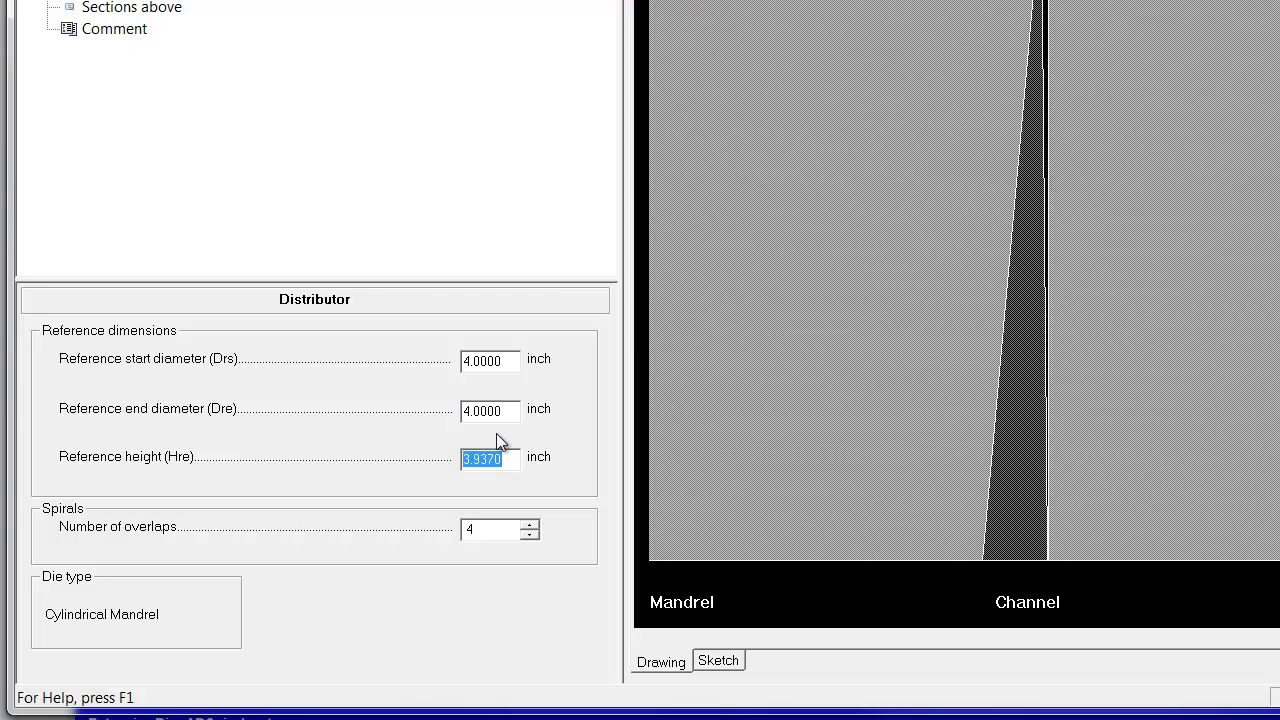
text(3)
key(Tab)
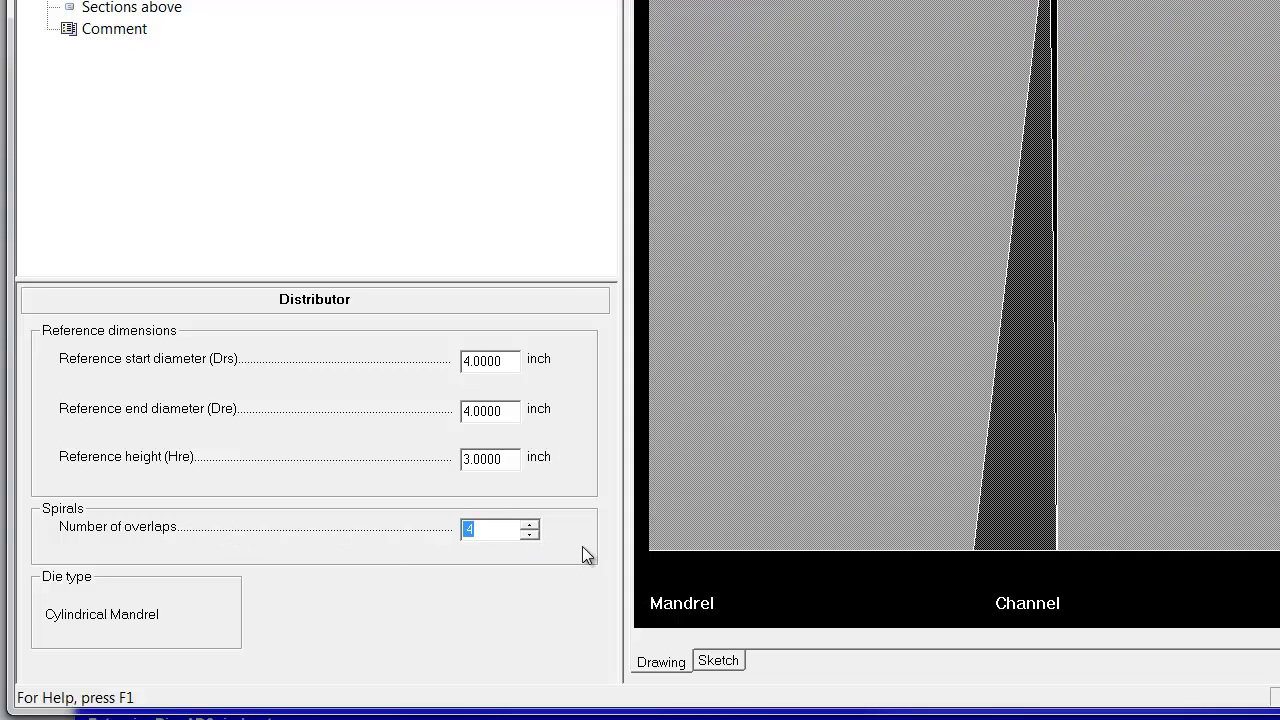
click(728, 664)
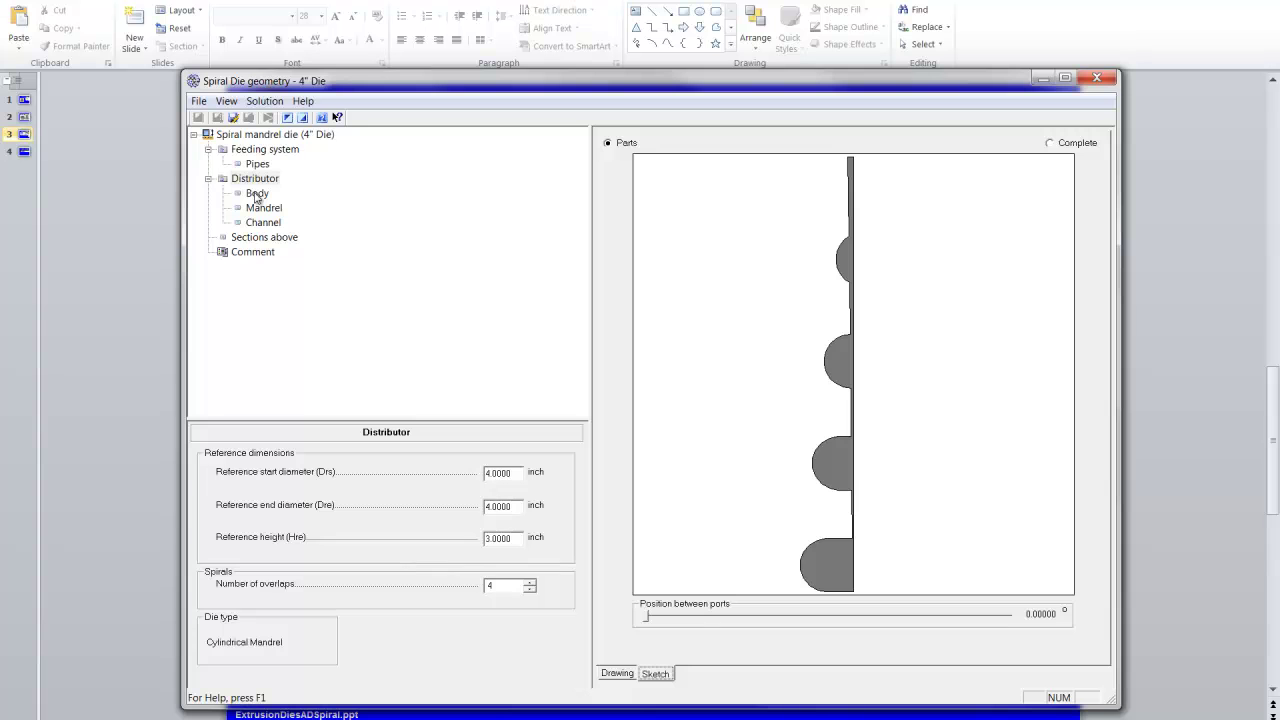
- Check the zero body gap on the cross-section drawing, then show the mandrel gap settings
click(256, 194)
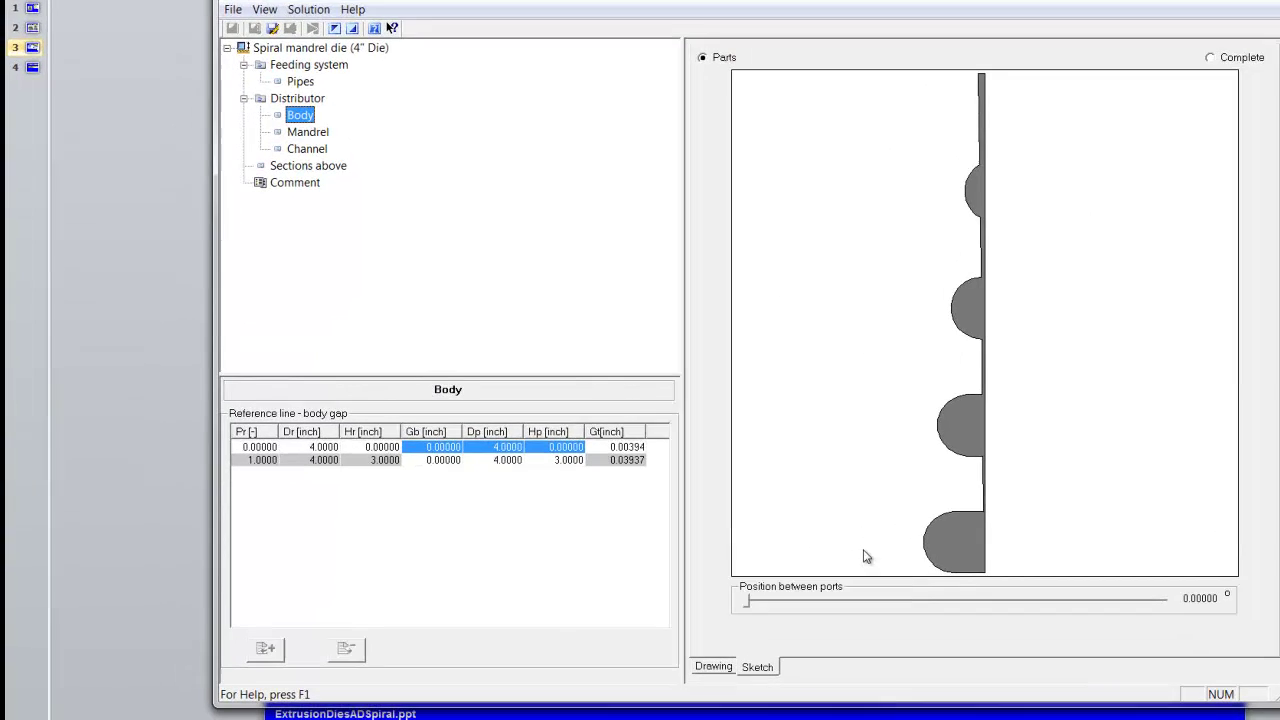
click(714, 667)
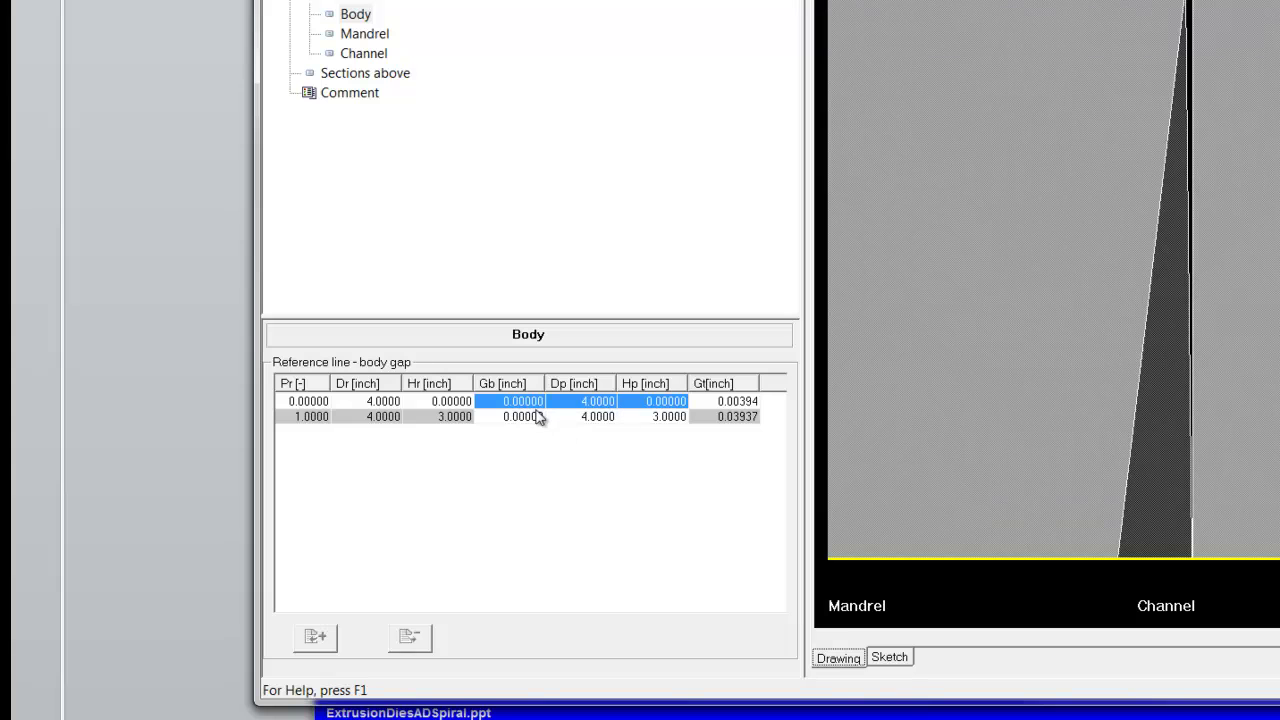
click(357, 38)
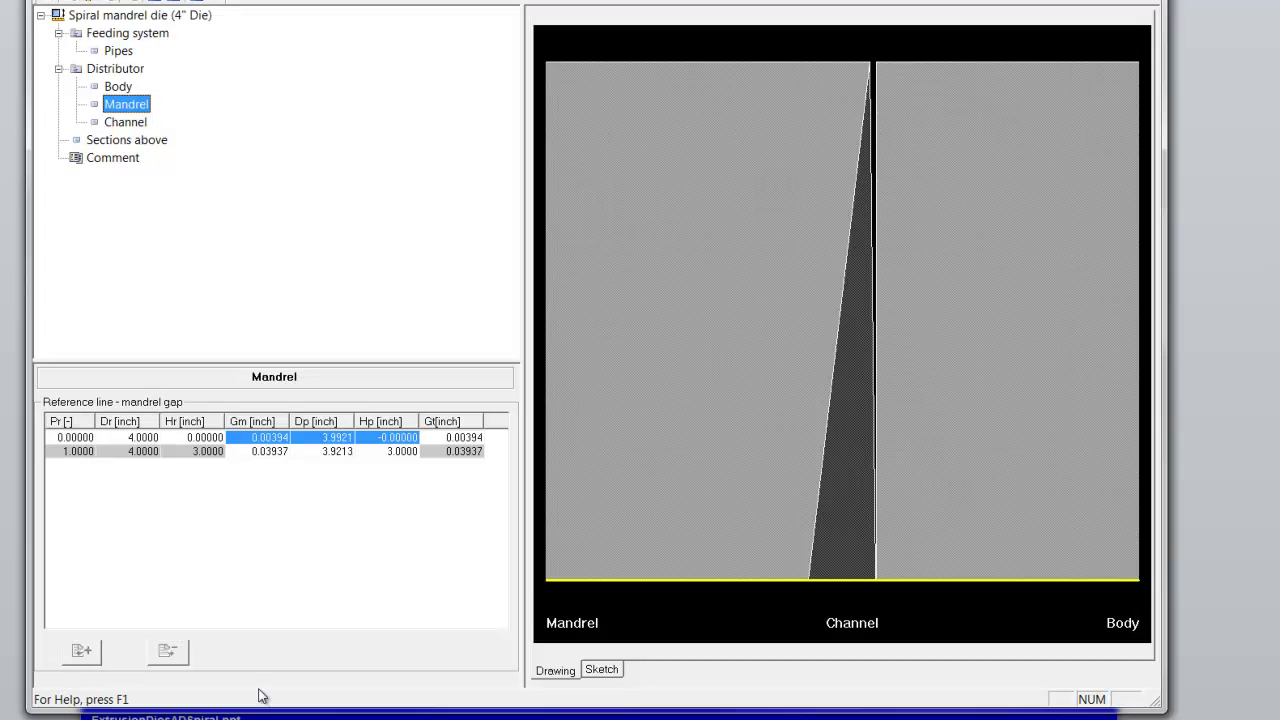
- Set mandrel gap Gm to 0.05 in for row 1 and 0.15 in for row 2
click(283, 442)
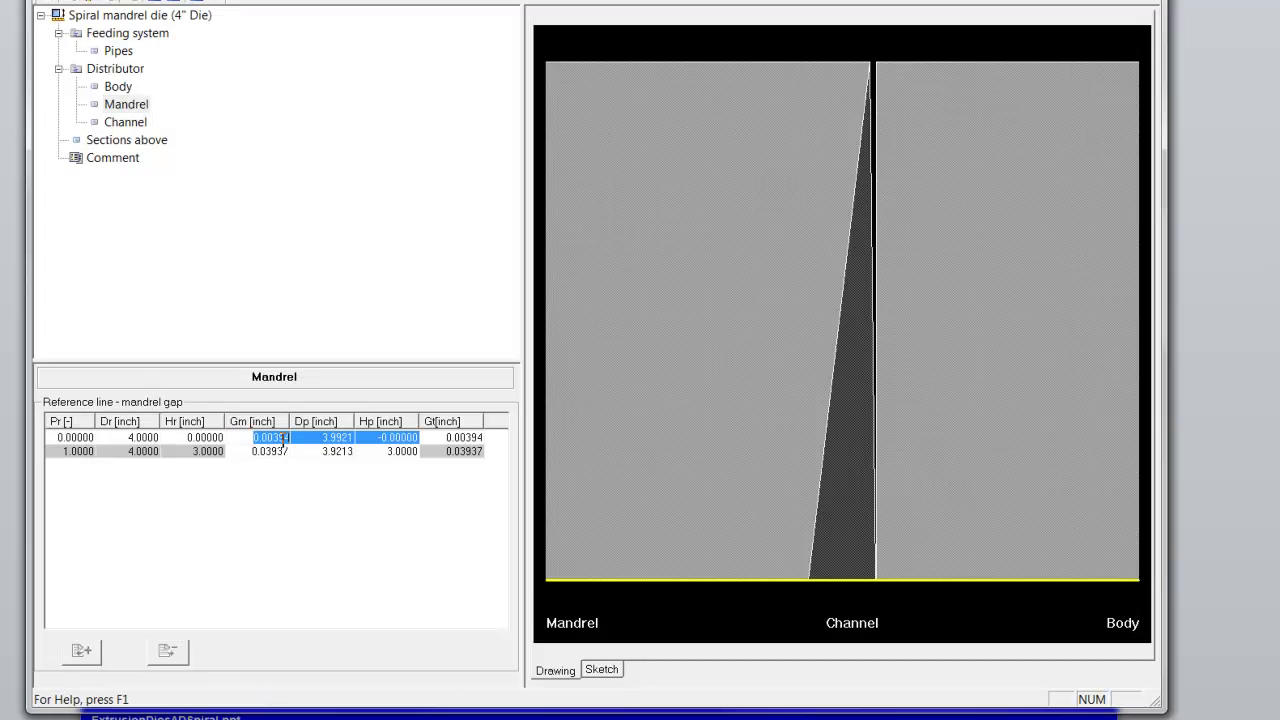
key(BackSpace)
text(0.05)
key(Return)
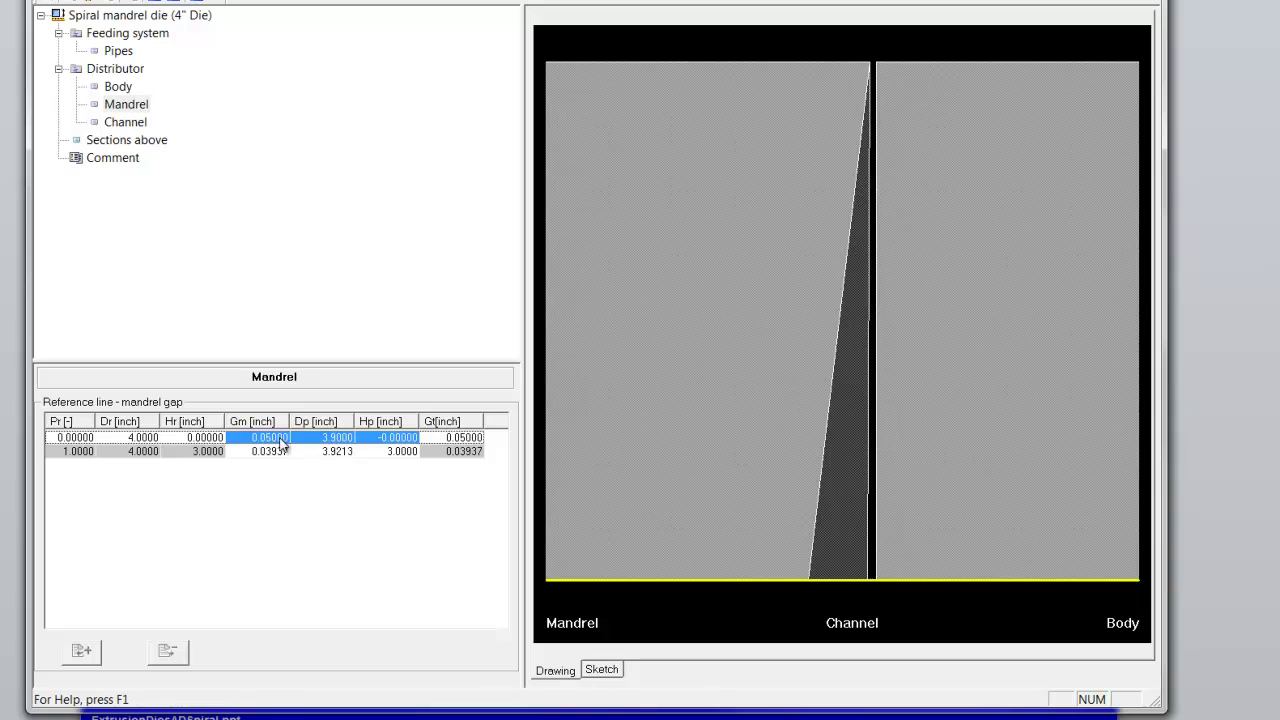
click(283, 452)
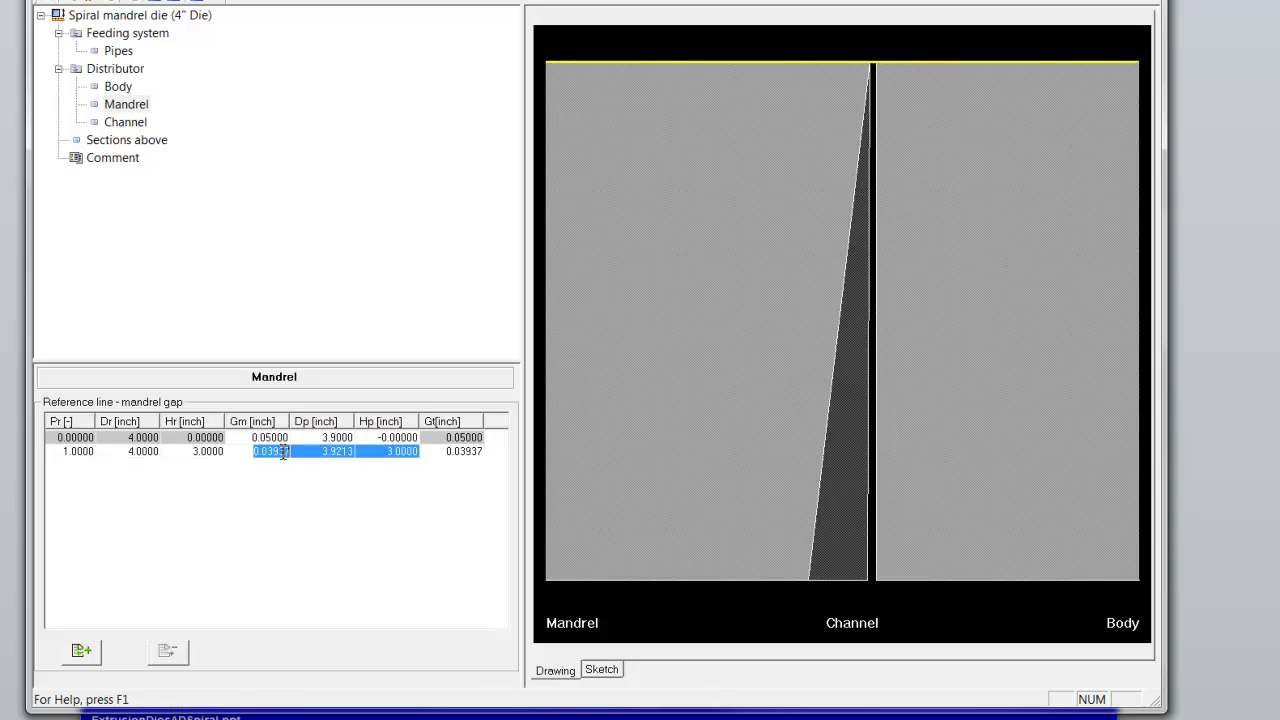
key(BackSpace)
text(0.15)
key(Return)
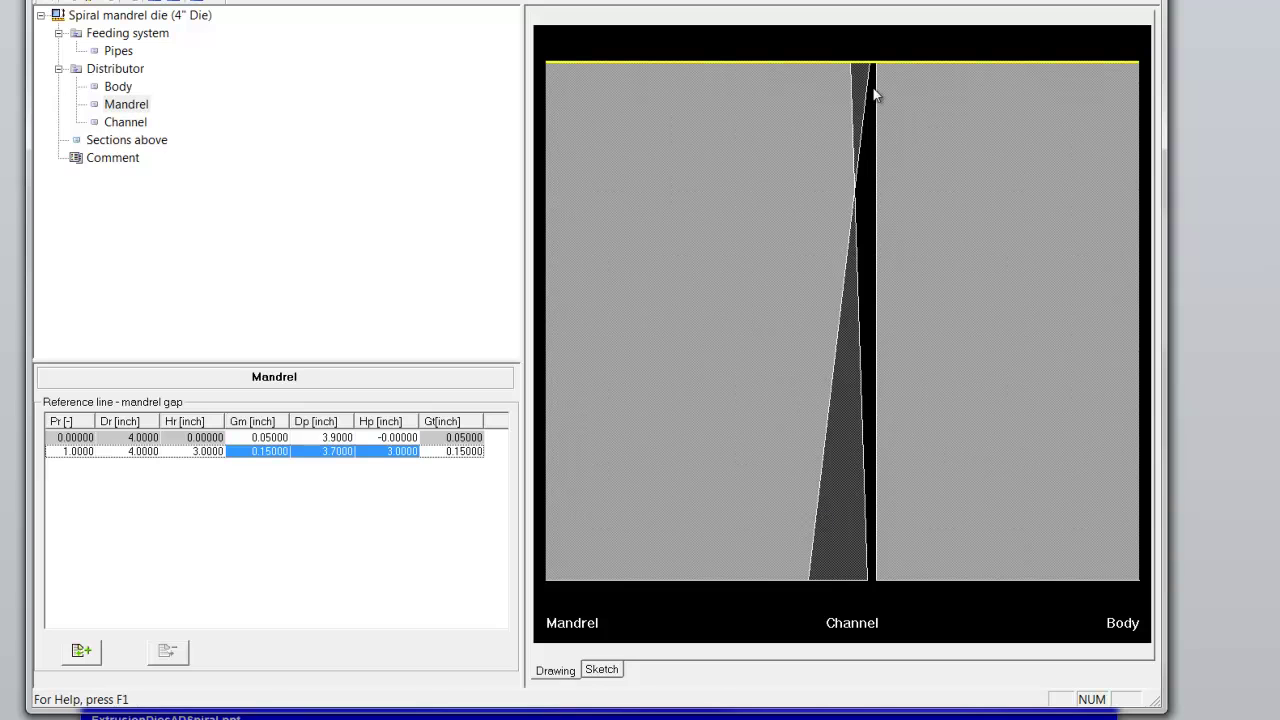
click(132, 122)
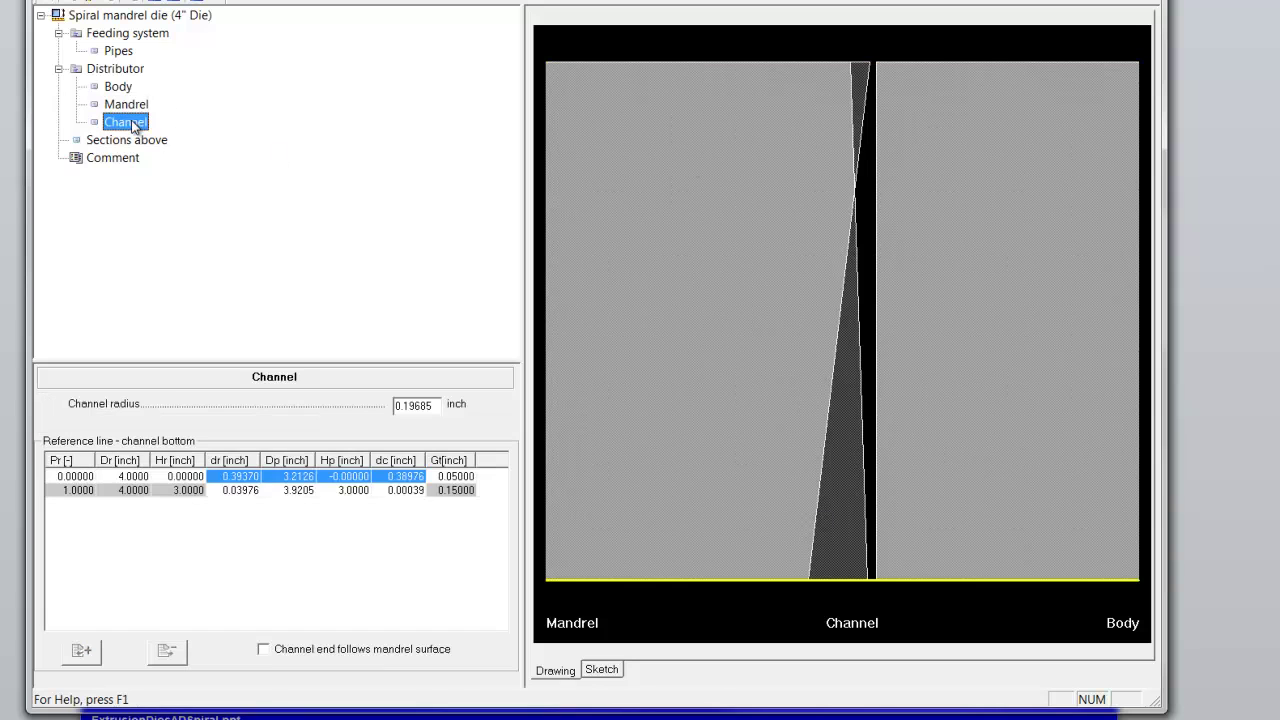
- Change the spiral channel radius to 0.25 in and review the channel parts sketch
double_click(432, 405)
text(0.)
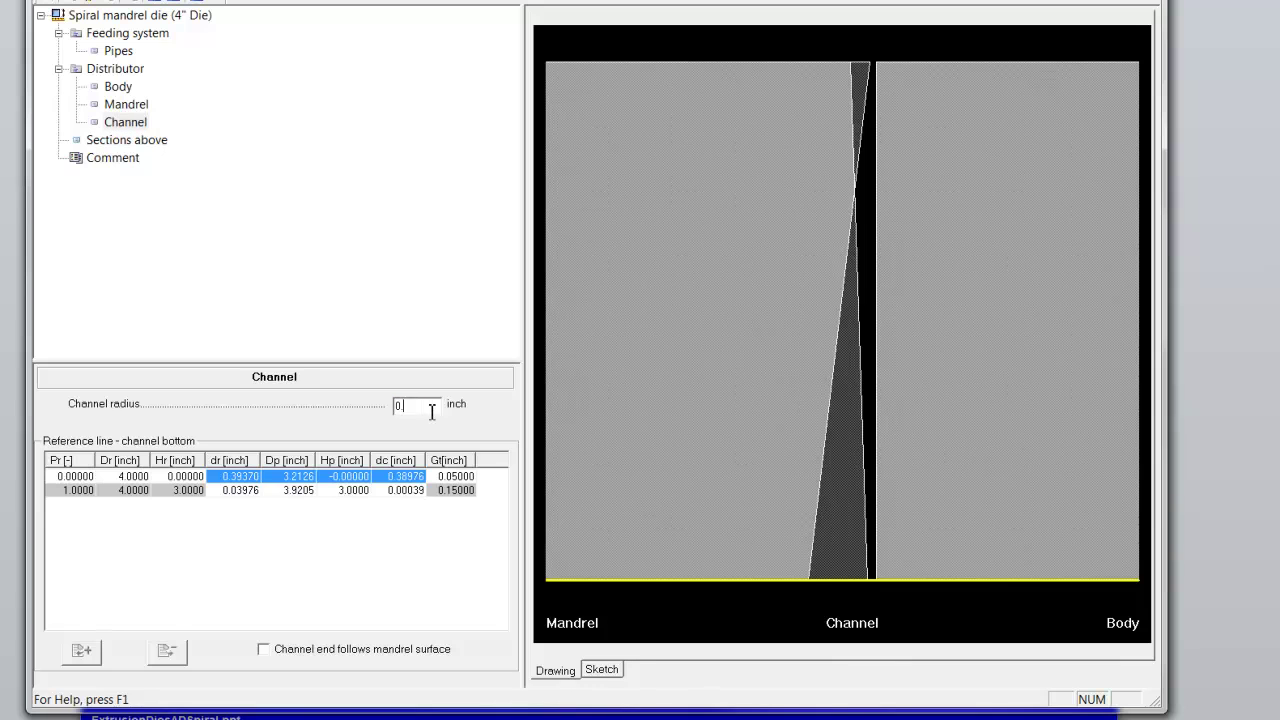
text(25)
key(Return)
click(603, 670)
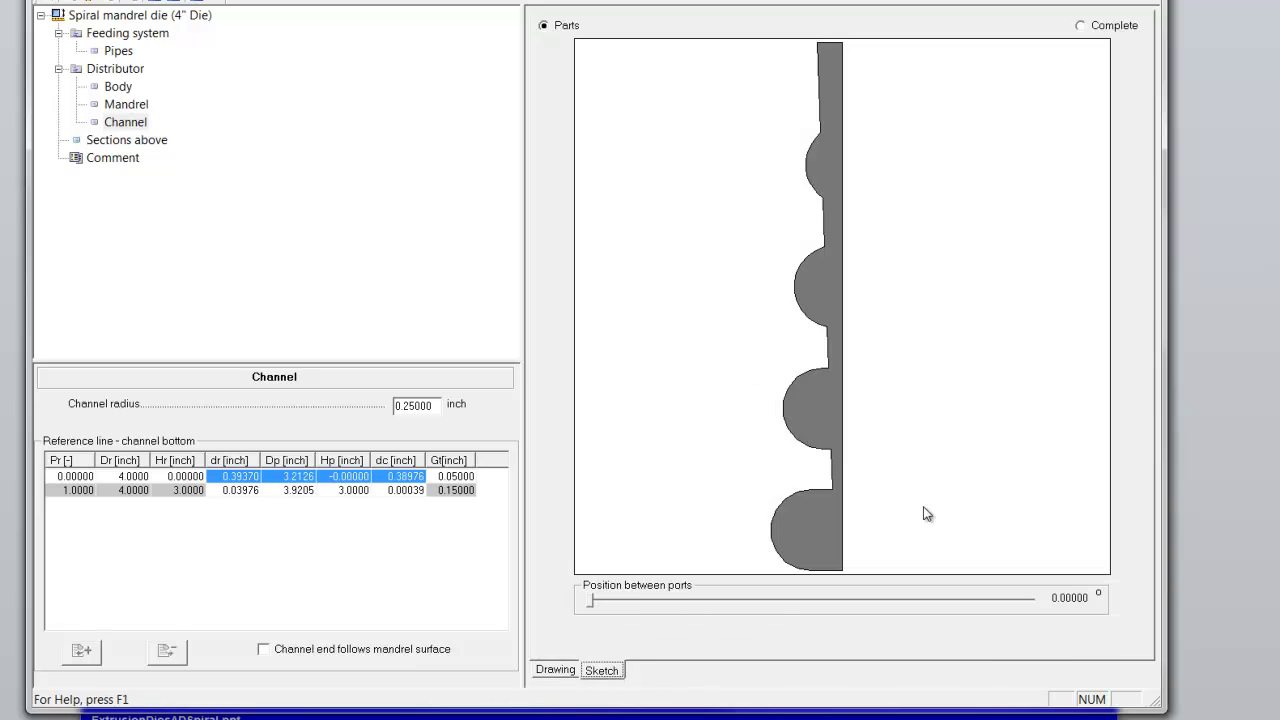
click(556, 670)
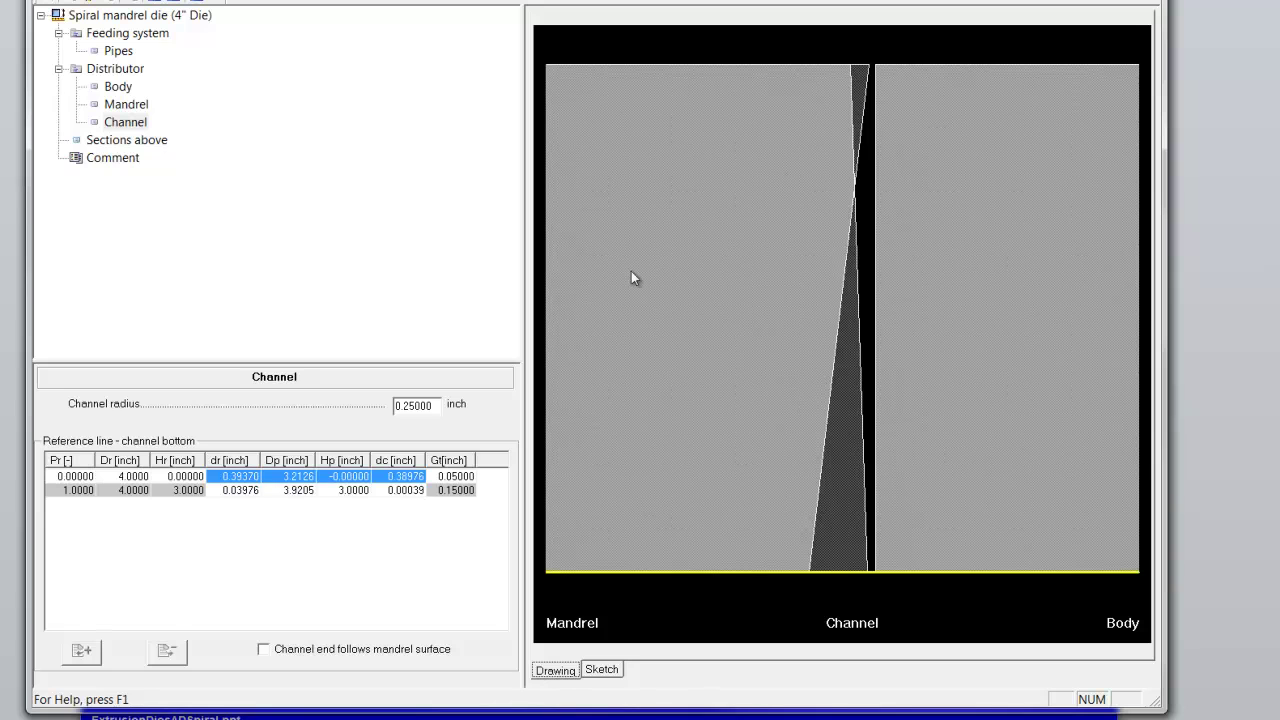
- Enable 'Channel end follows mandrel surface' and set row 1 channel depth dr to 0.5 in
click(264, 650)
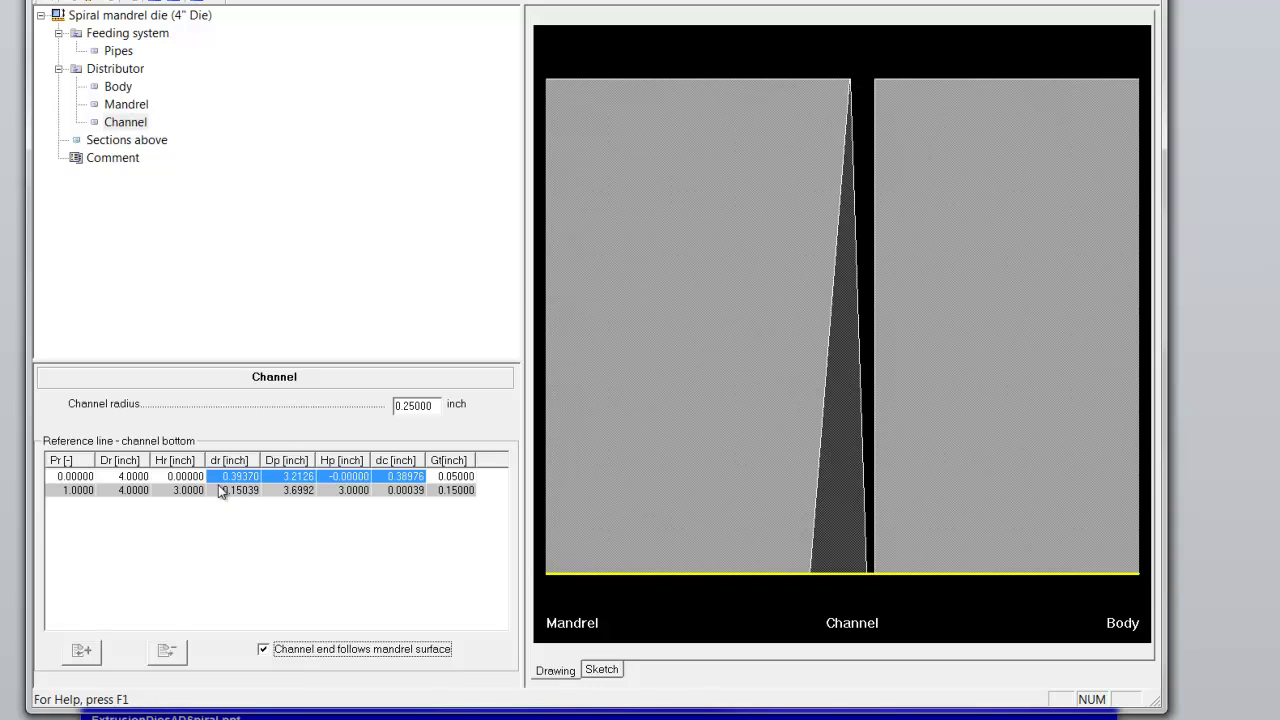
click(250, 479)
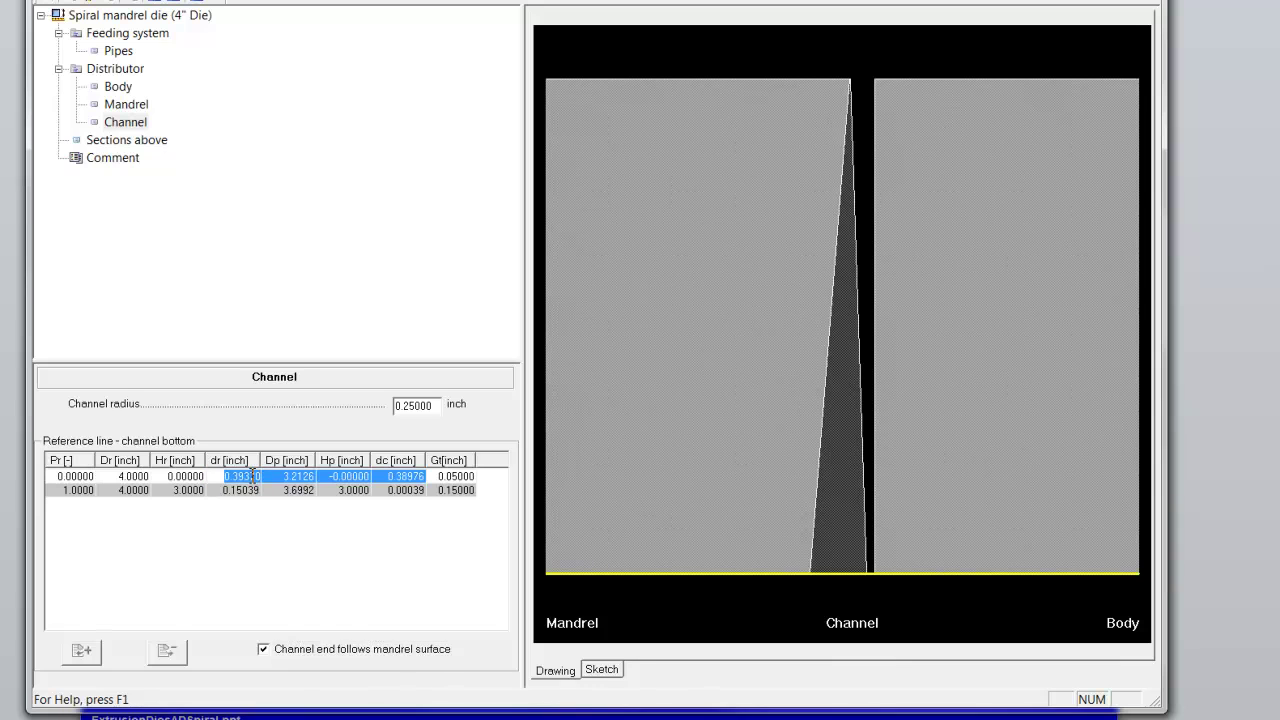
text(0.5)
key(Return)
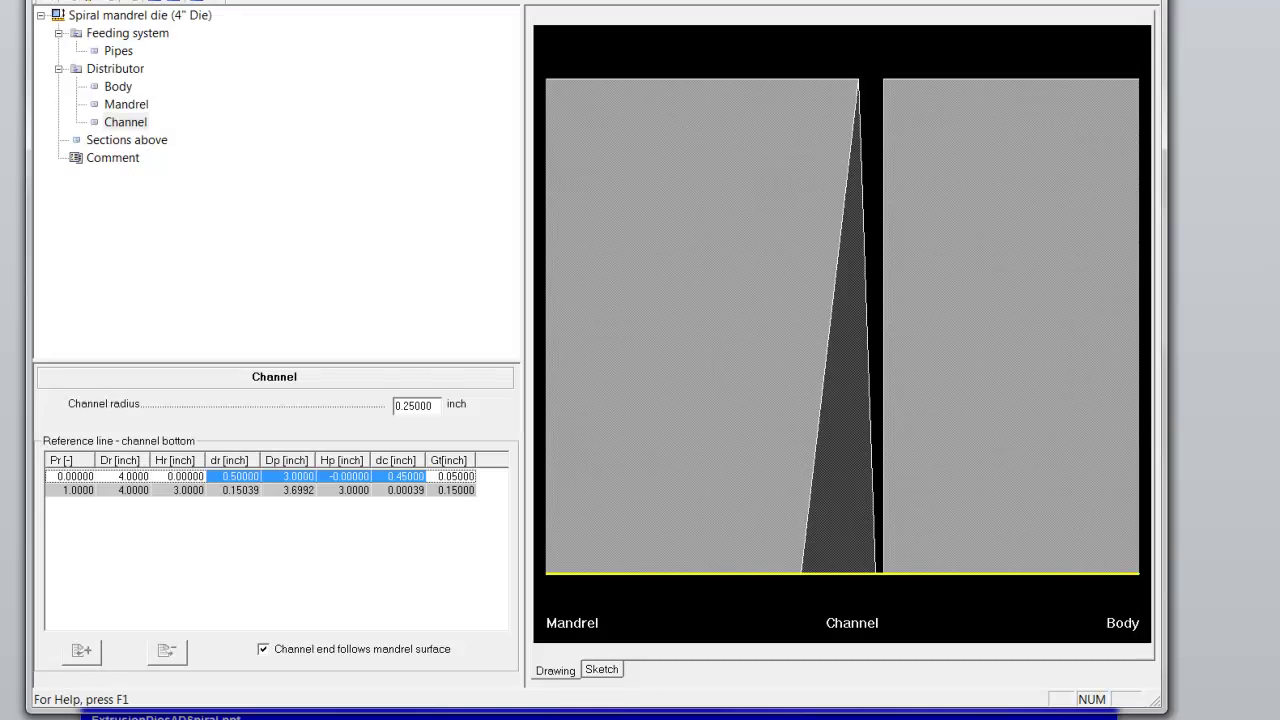
- Give the Lips section above Dre 4 in, Ge 0.15 in and Hs 0.25 in
click(129, 146)
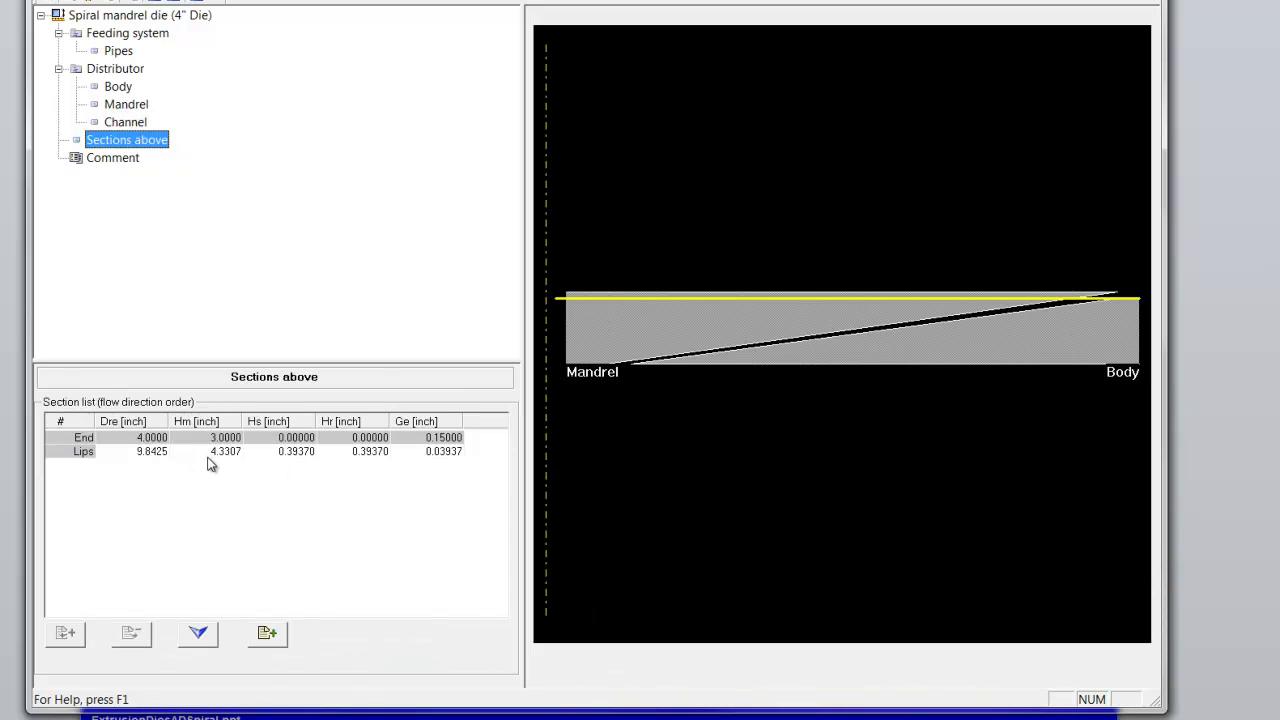
double_click(150, 456)
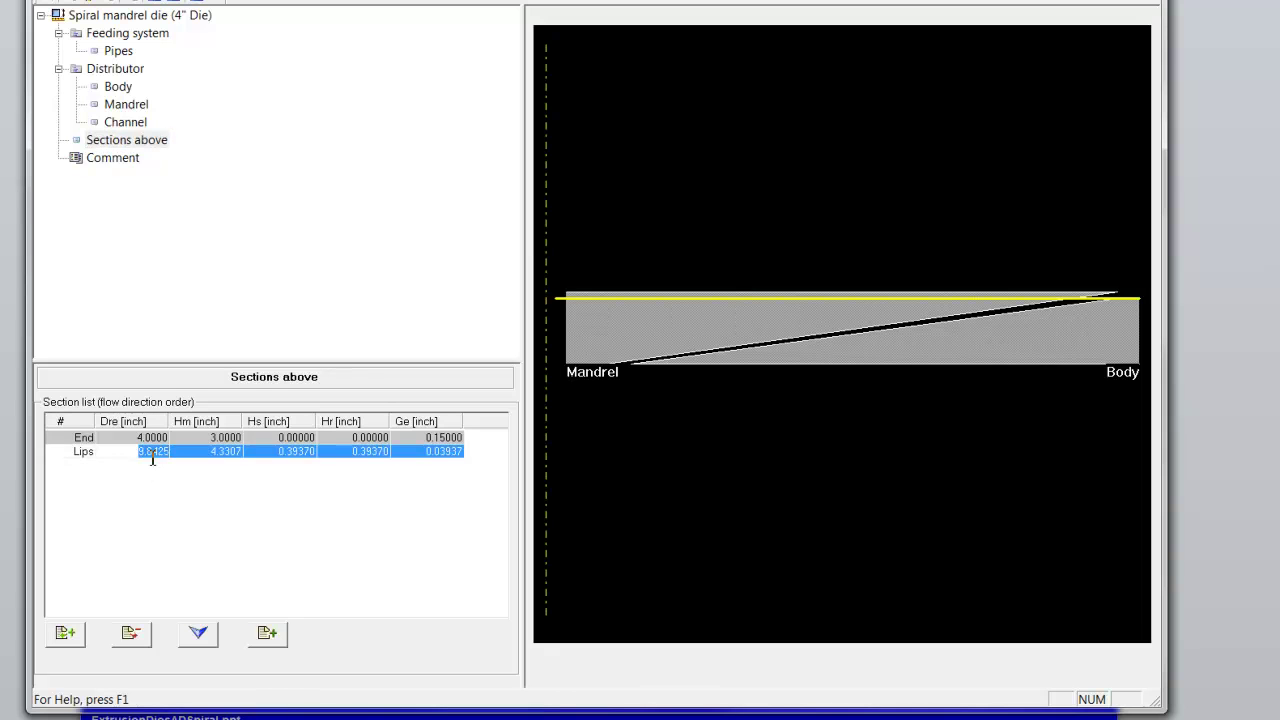
text(4)
key(Return)
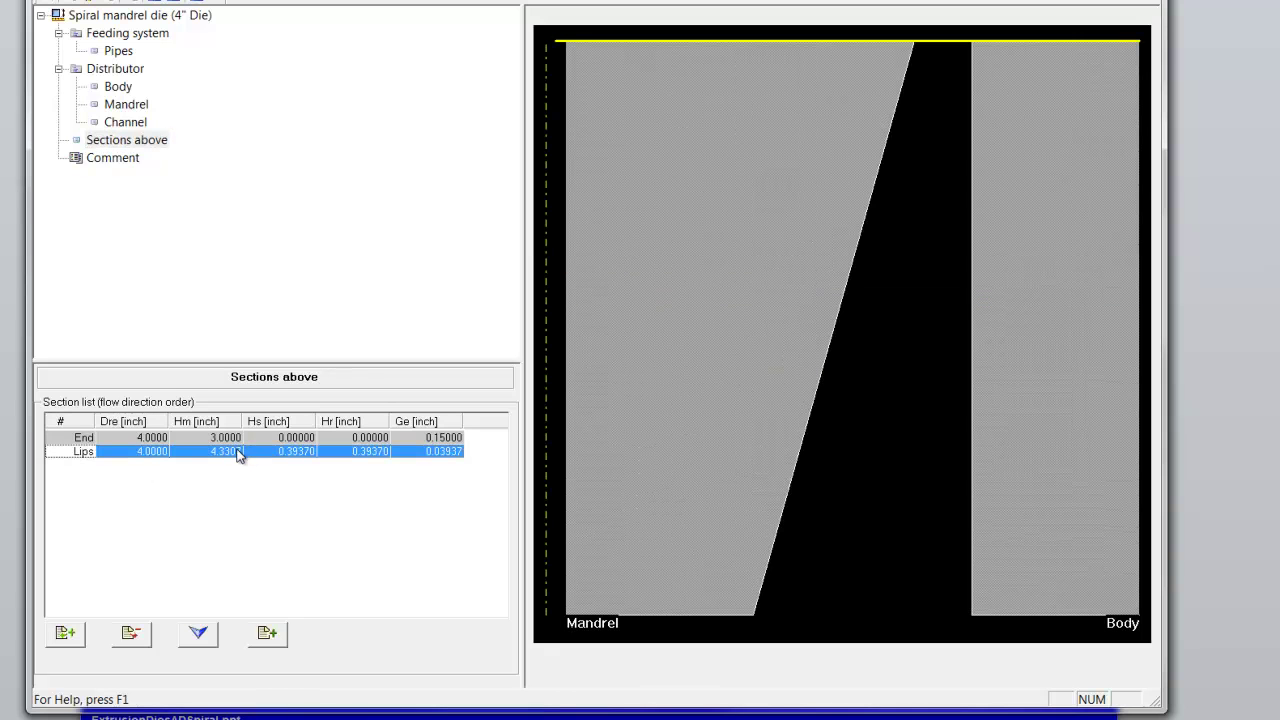
double_click(447, 453)
text(0.15)
key(Return)
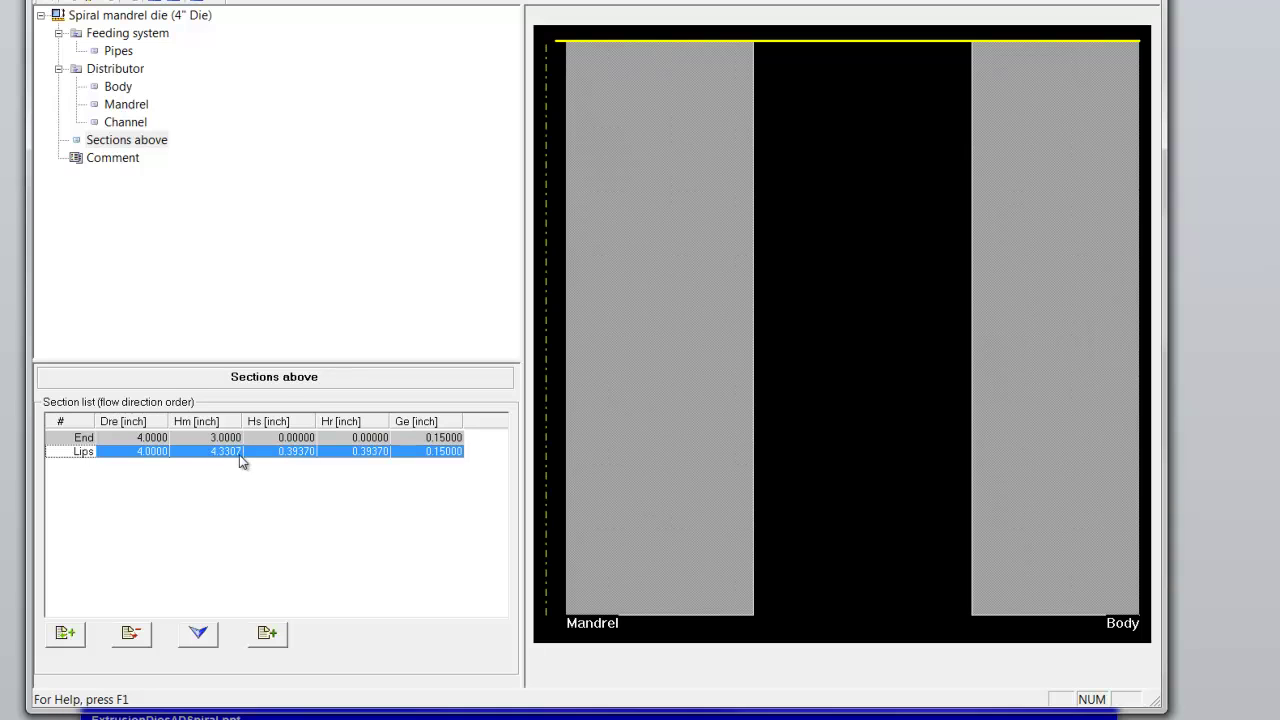
click(287, 455)
text(0.25)
key(Return)
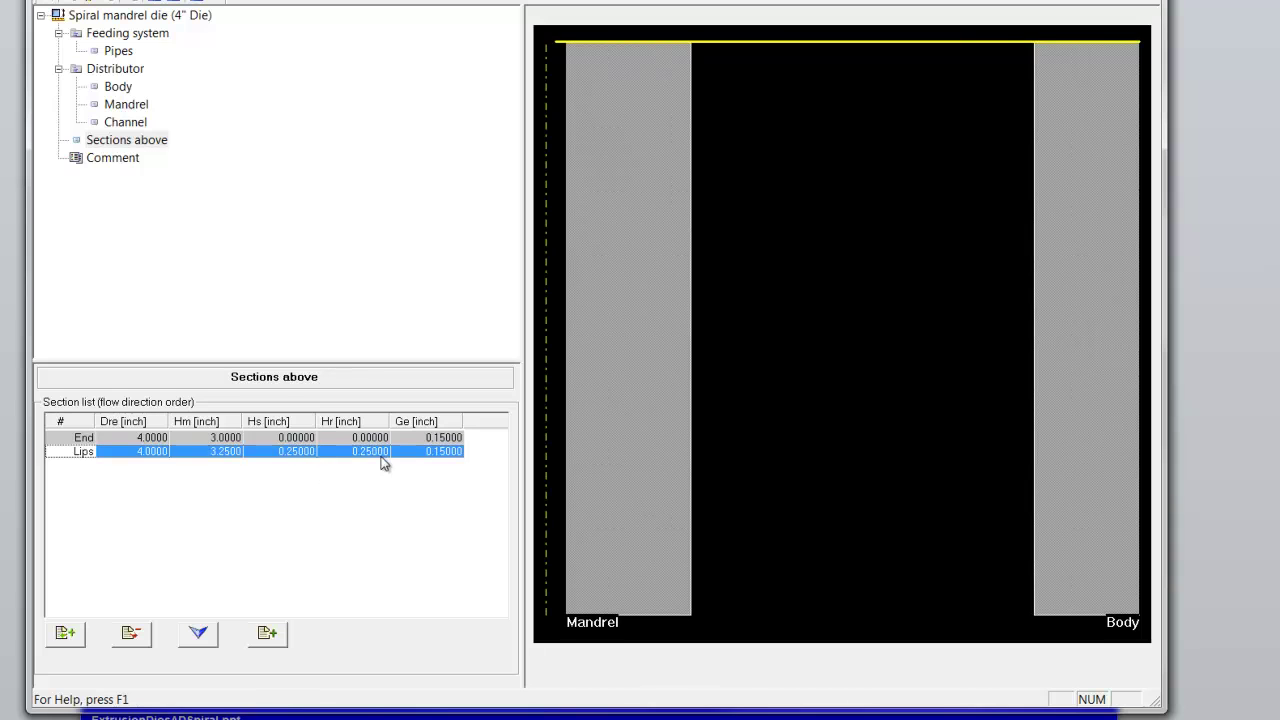